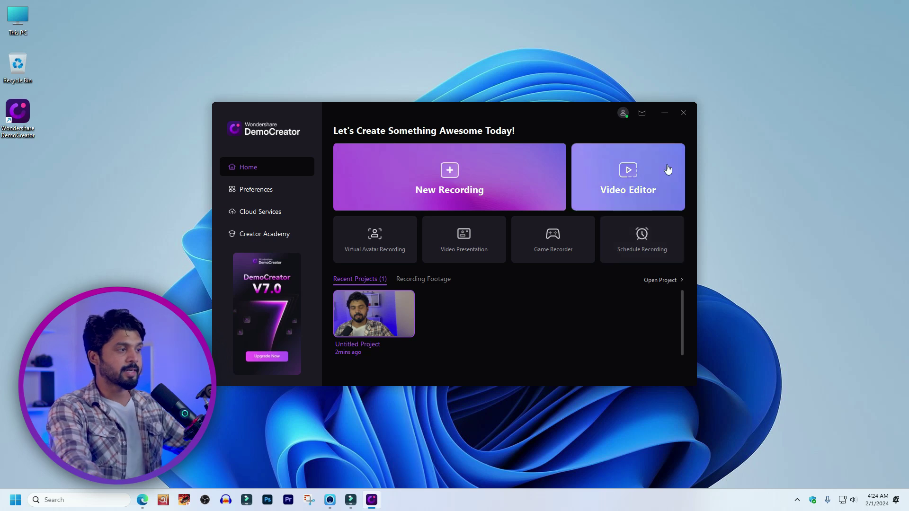
# Open the setup for a new recording and mark out a custom capture zone of about 1382 × 684 pixels.
pyautogui.click(458, 175)
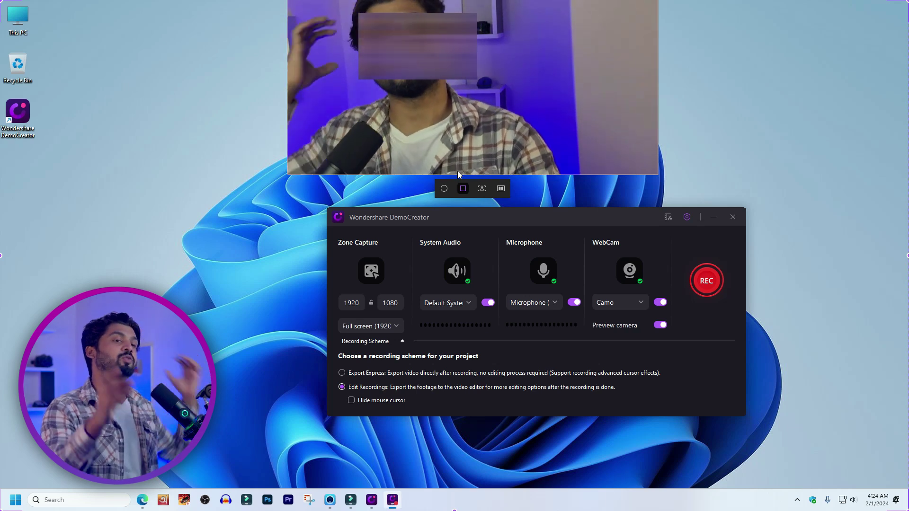
pyautogui.moveTo(477, 216); pyautogui.dragTo(465, 207)
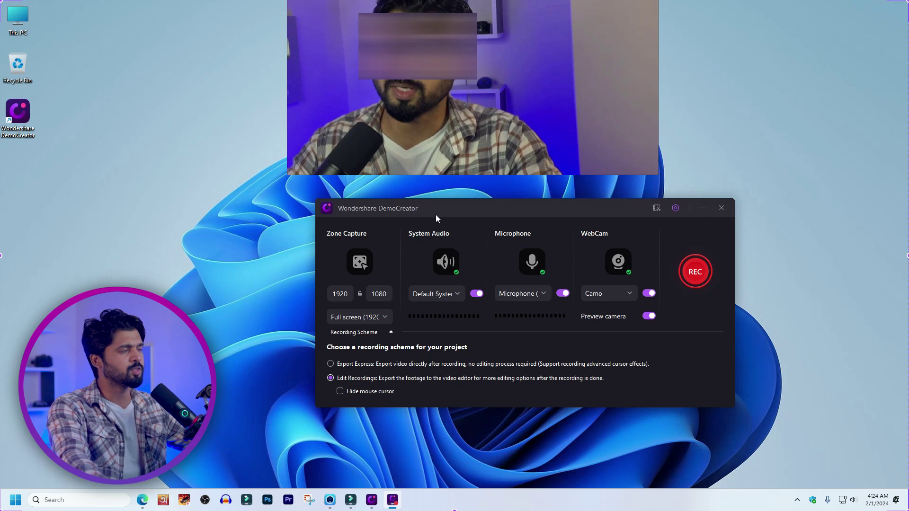
pyautogui.click(360, 262)
pyautogui.moveTo(116, 46); pyautogui.dragTo(770, 370)
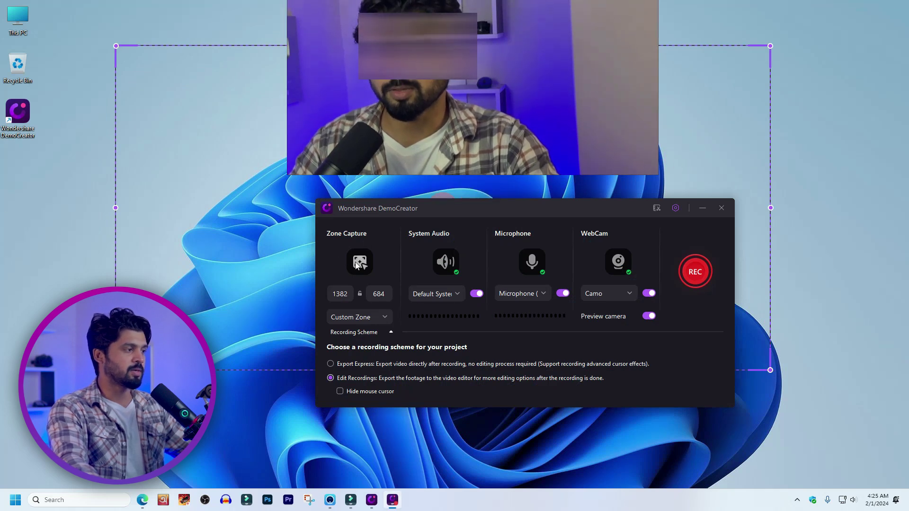
# Try the HD (1280*720) capture preset and settle on Full HD (1920*1080) as the recording area.
pyautogui.click(376, 323)
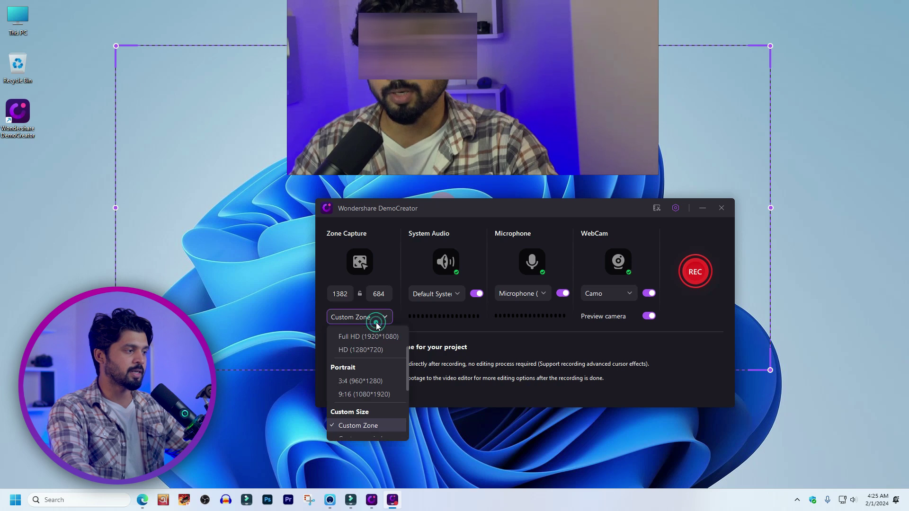
pyautogui.click(361, 336)
pyautogui.click(374, 323)
pyautogui.click(351, 350)
pyautogui.click(373, 323)
pyautogui.click(365, 336)
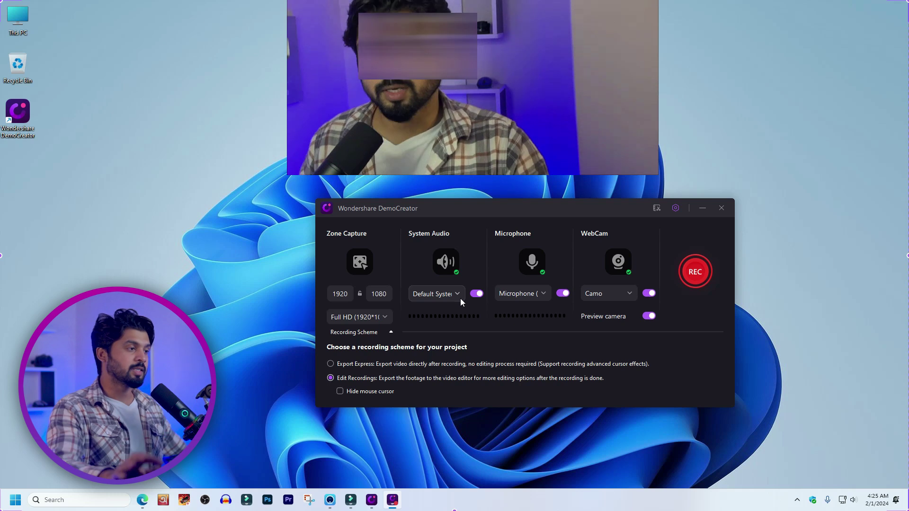
# Turn system audio capture off and on again, and look through the audio sources while keeping Default System Audio.
pyautogui.click(449, 261)
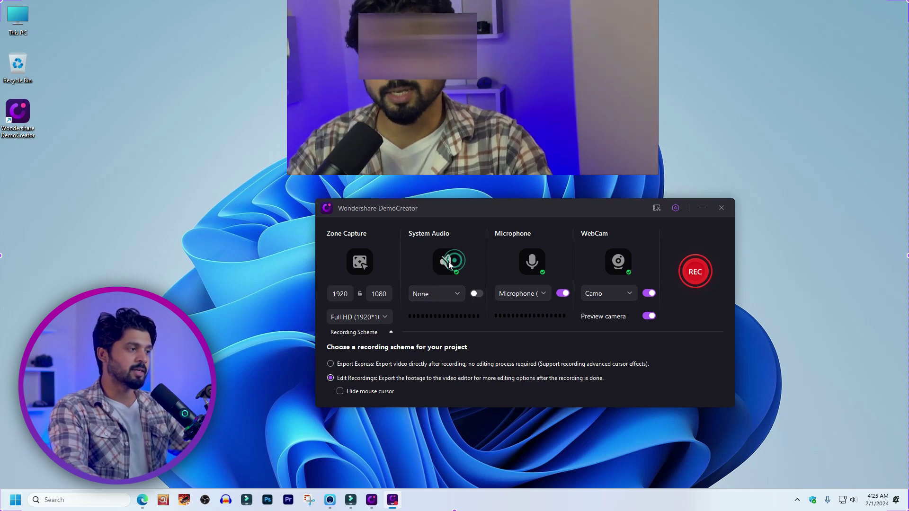
pyautogui.click(450, 264)
pyautogui.click(450, 294)
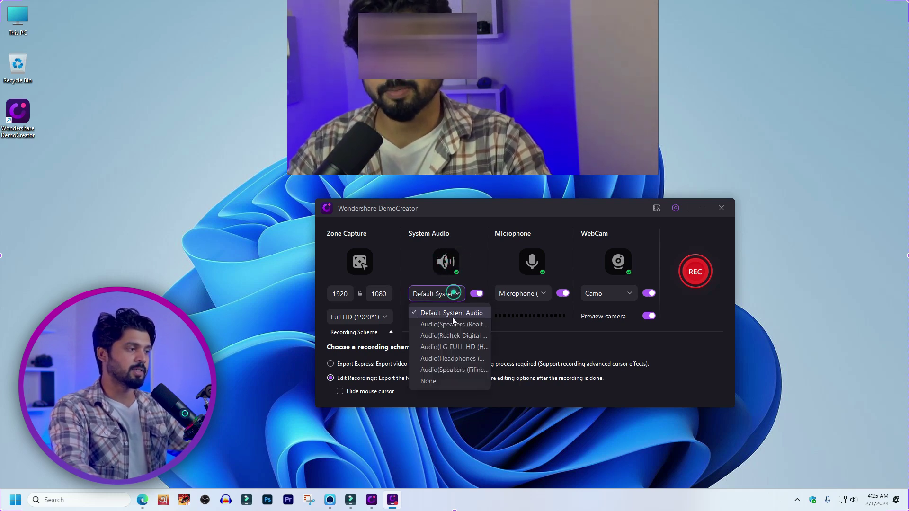
pyautogui.click(464, 276)
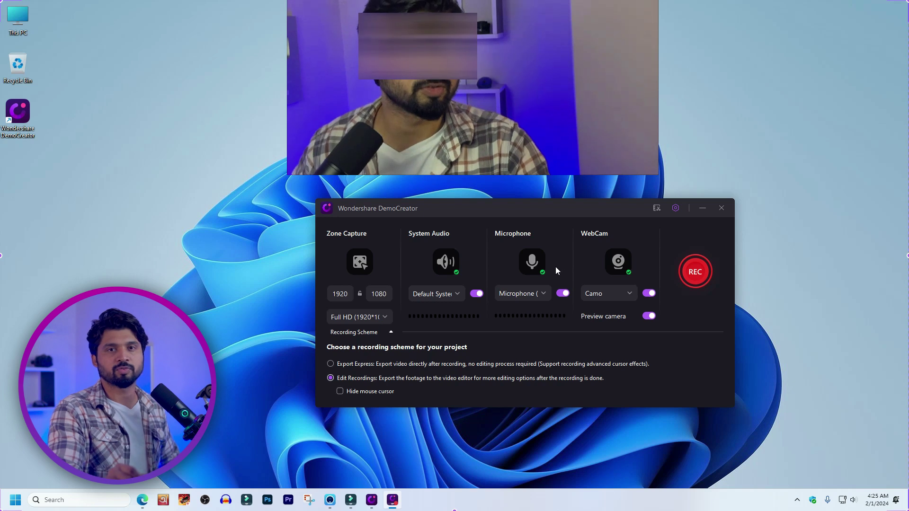
# Switch the microphone source to the Fifine K658 and back to Microphone (MH650).
pyautogui.click(544, 293)
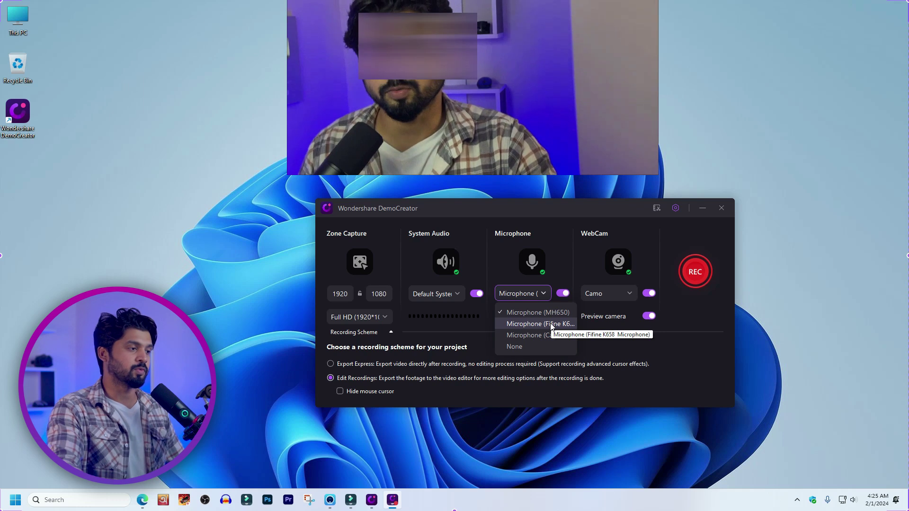
pyautogui.click(563, 325)
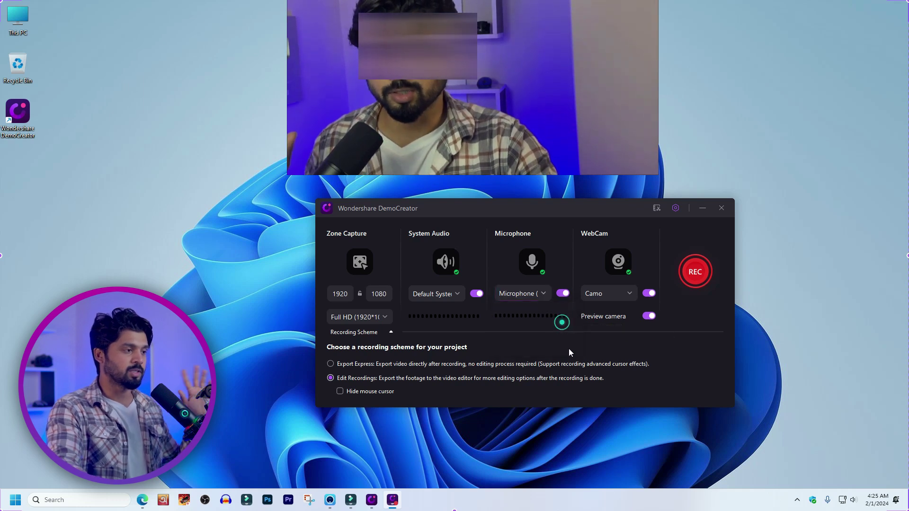
pyautogui.click(547, 294)
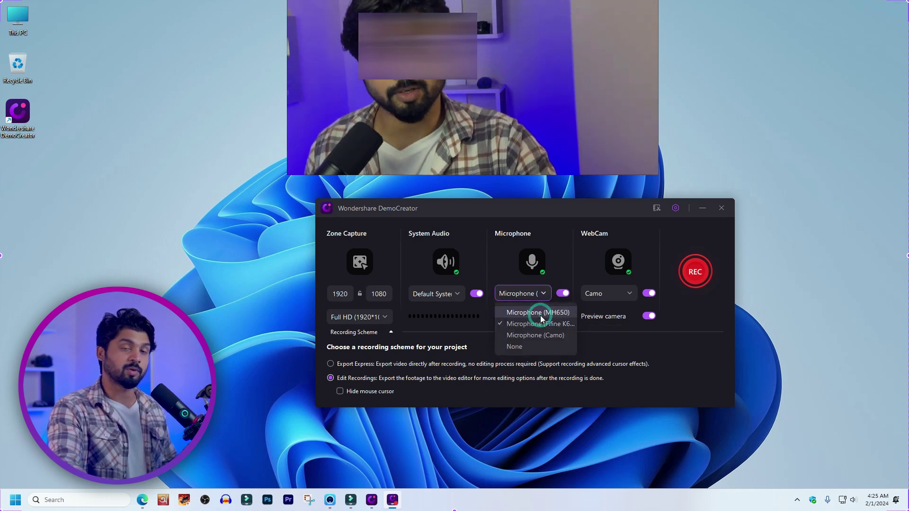
pyautogui.click(541, 316)
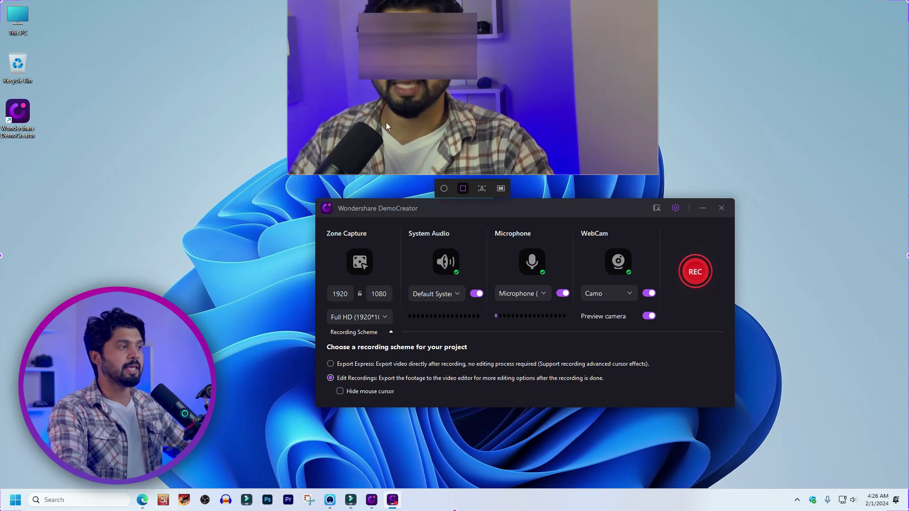
# Turn off the webcam and start the screen recording.
pyautogui.click(619, 262)
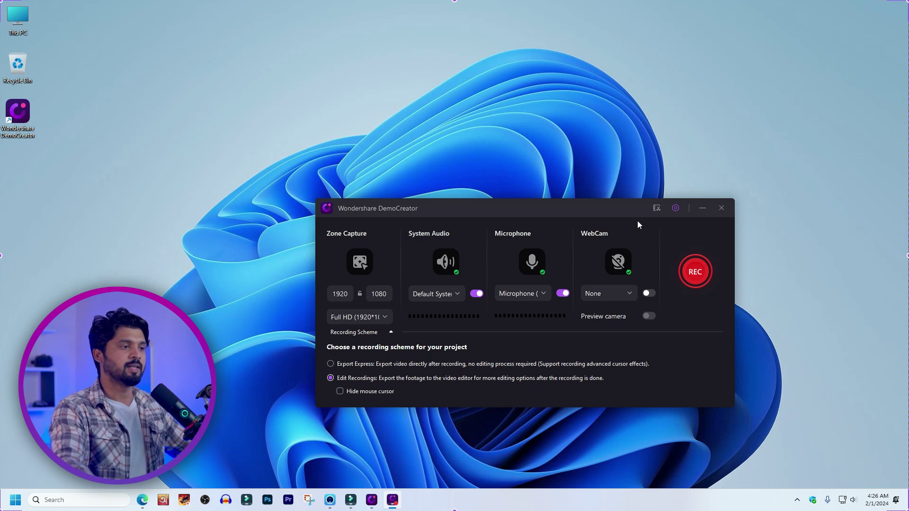
pyautogui.click(649, 266)
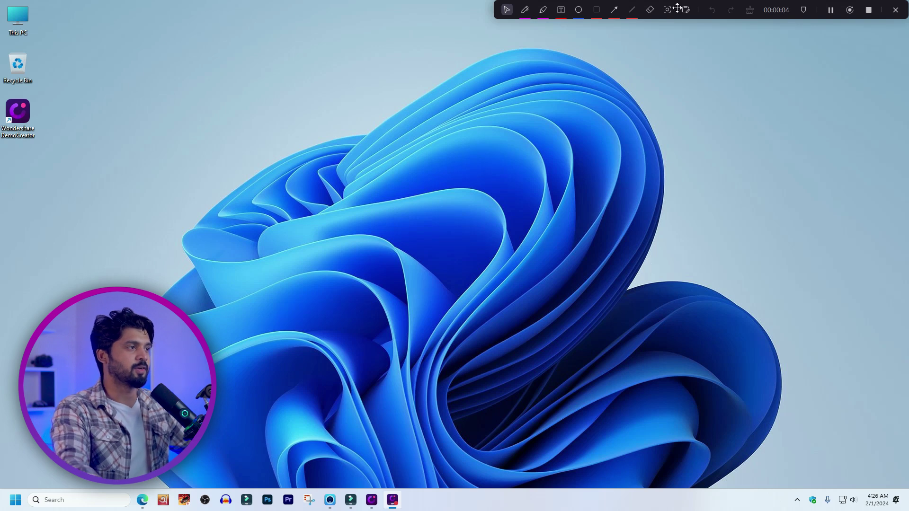
# Move the annotation toolbar clear of the screen edge and draw a looping scribble with a 16px yellow pen.
pyautogui.moveTo(498, 10); pyautogui.dragTo(460, 14)
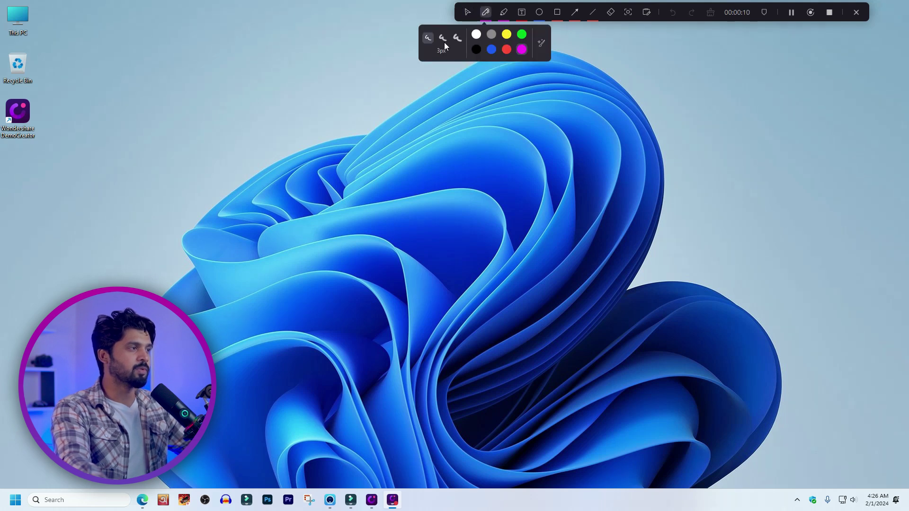
pyautogui.click(457, 38)
pyautogui.click(506, 34)
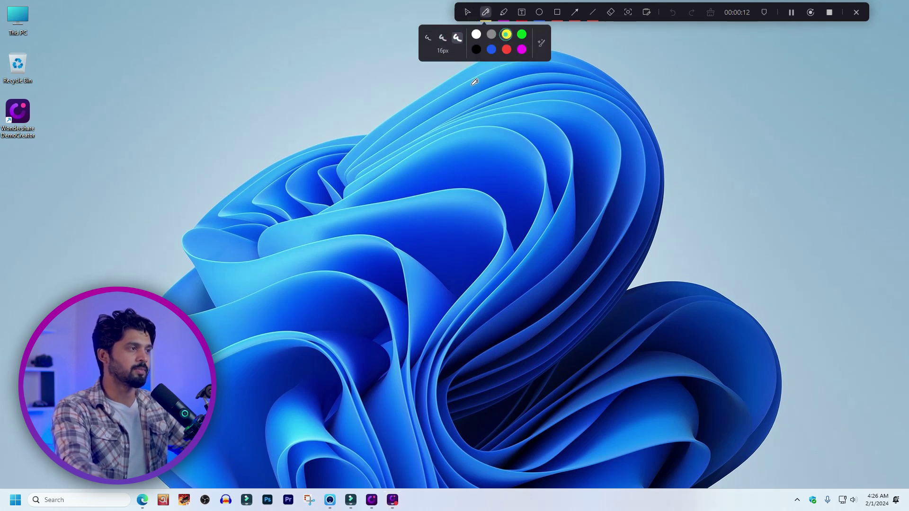
pyautogui.moveTo(299, 49)
pyautogui.mouseDown()
pyautogui.moveTo(311, 128)
pyautogui.moveTo(224, 43)
pyautogui.moveTo(425, 148)
pyautogui.moveTo(209, 166)
pyautogui.mouseUp()
# Draw two freehand loops with a 20px yellow highlighter, one over the wallpaper's folds and one overlapping the pen scribble.
pyautogui.click(503, 12)
pyautogui.click(524, 36)
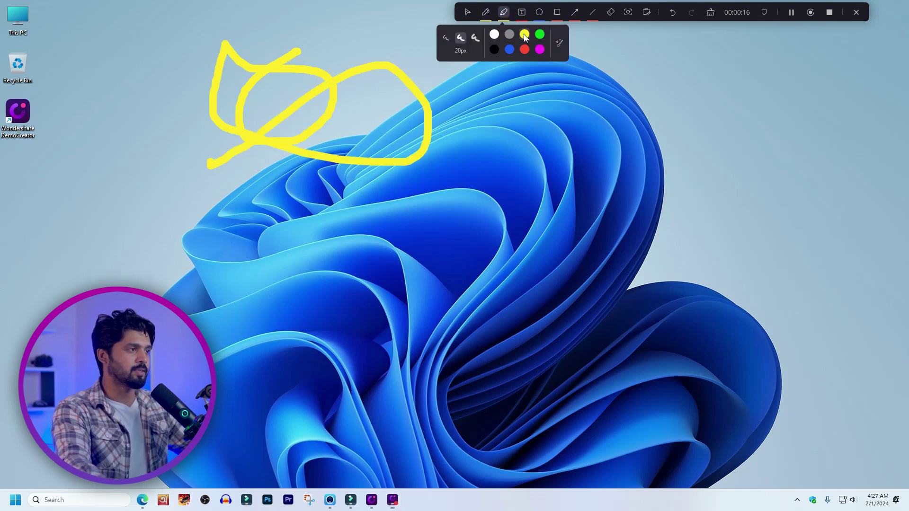
pyautogui.moveTo(520, 104)
pyautogui.mouseDown()
pyautogui.moveTo(588, 104)
pyautogui.moveTo(579, 194)
pyautogui.moveTo(514, 113)
pyautogui.moveTo(563, 99)
pyautogui.mouseUp()
pyautogui.moveTo(371, 31)
pyautogui.mouseDown()
pyautogui.moveTo(452, 121)
pyautogui.moveTo(381, 49)
pyautogui.mouseUp()
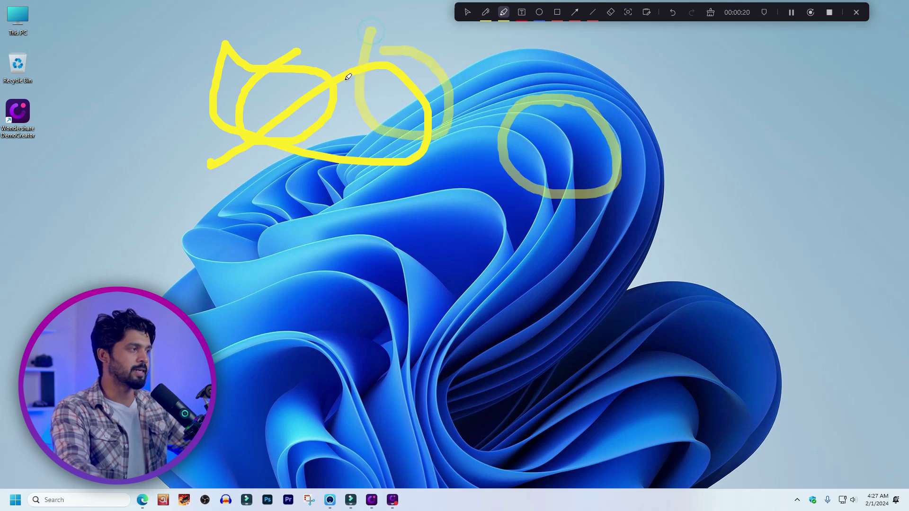
# Change the highlighter colour to red and draw a small loop beside the wallpaper's upper curve.
pyautogui.click(504, 14)
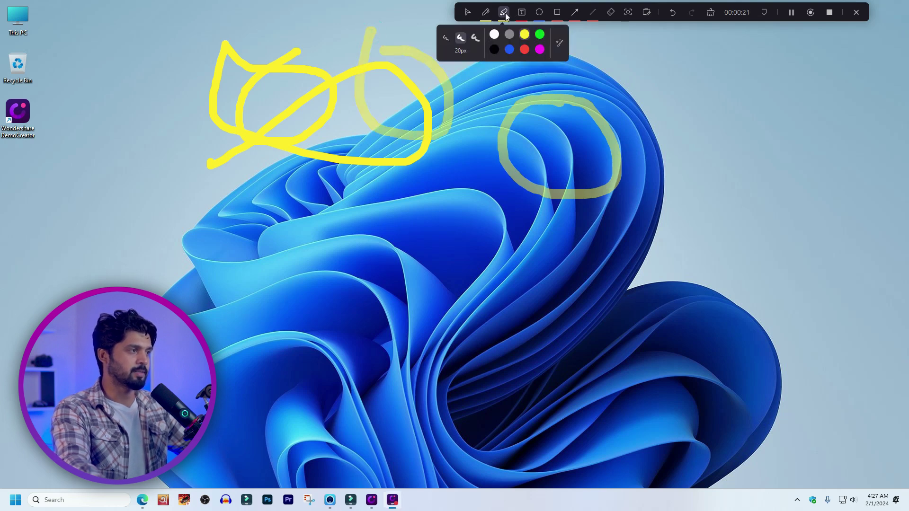
pyautogui.click(525, 49)
pyautogui.moveTo(634, 61)
pyautogui.mouseDown()
pyautogui.moveTo(667, 82)
pyautogui.moveTo(645, 60)
pyautogui.mouseUp()
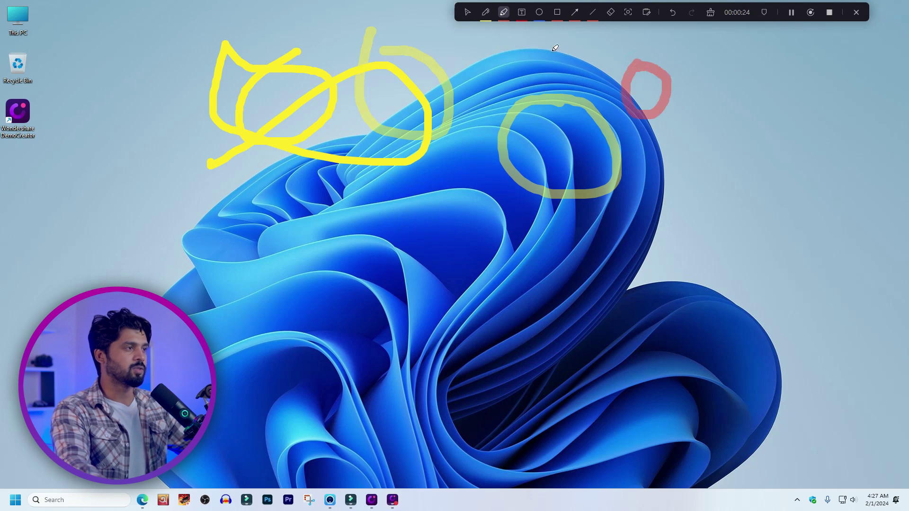
# Add a red text annotation with the person's name on the empty background below the red highlighter loop.
pyautogui.click(522, 14)
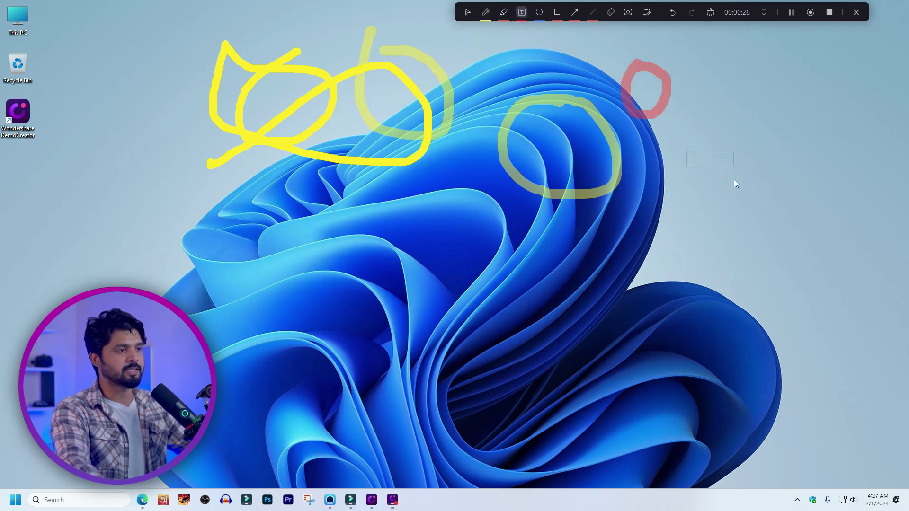
pyautogui.click(689, 159)
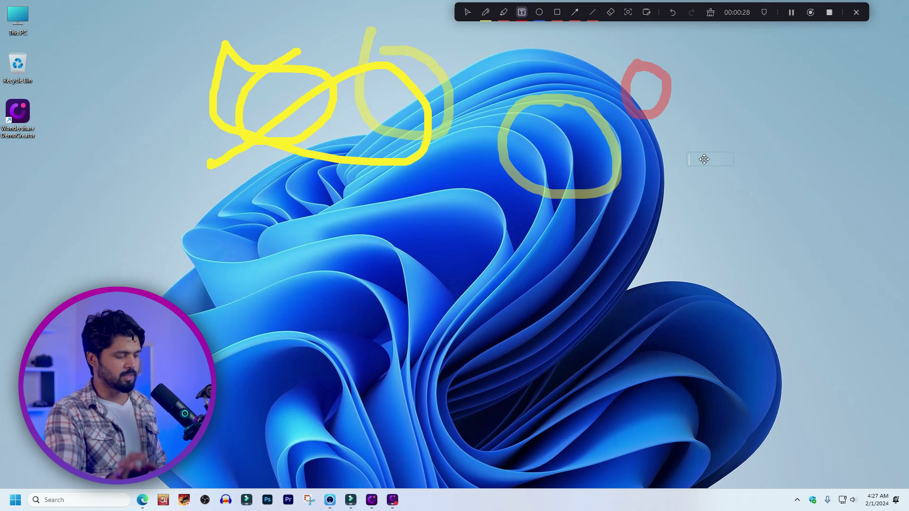
pyautogui.write('Hossaimn')
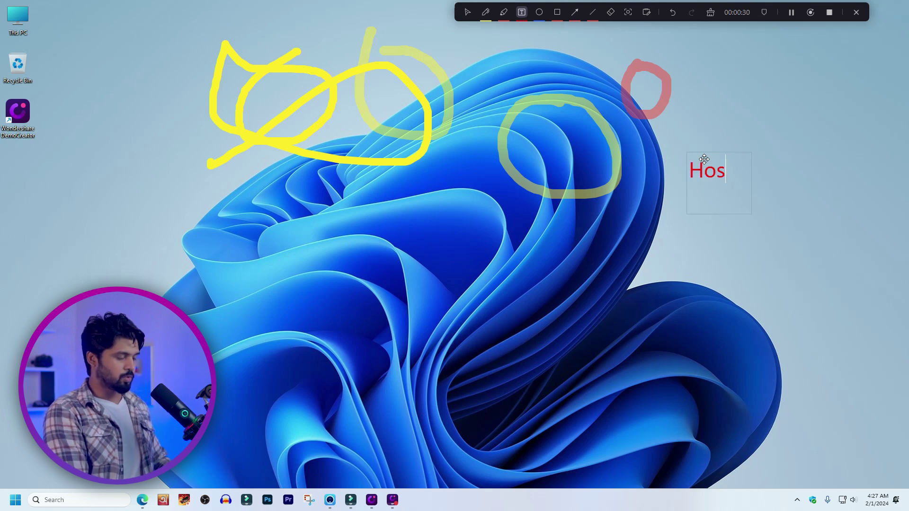
pyautogui.press('BackSpace')
pyautogui.press('BackSpace')
pyautogui.write('n')
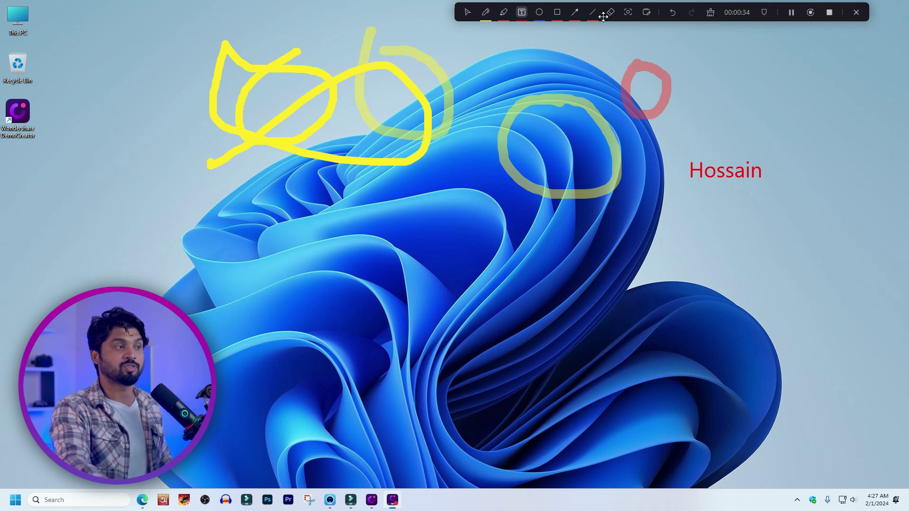
# Circle the Wondershare DemoCreator and Recycle Bin desktop icons with 16px red ellipses.
pyautogui.click(540, 14)
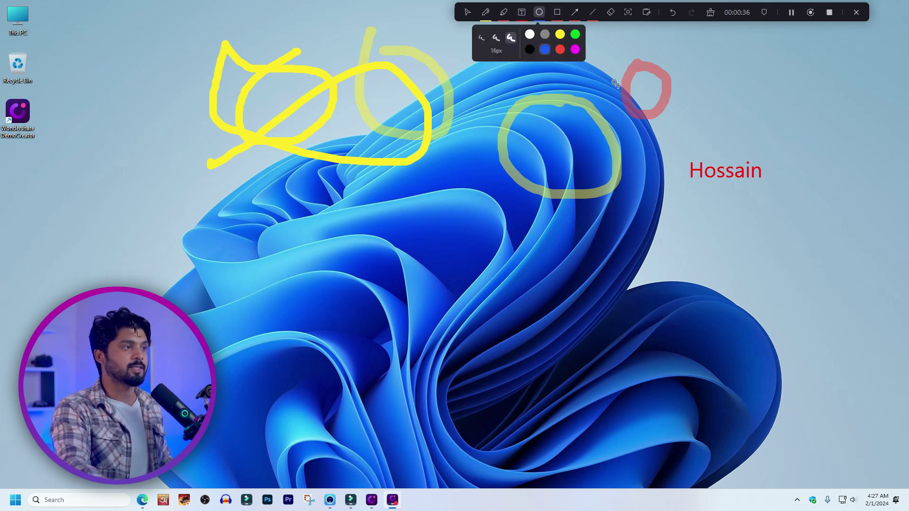
pyautogui.click(560, 49)
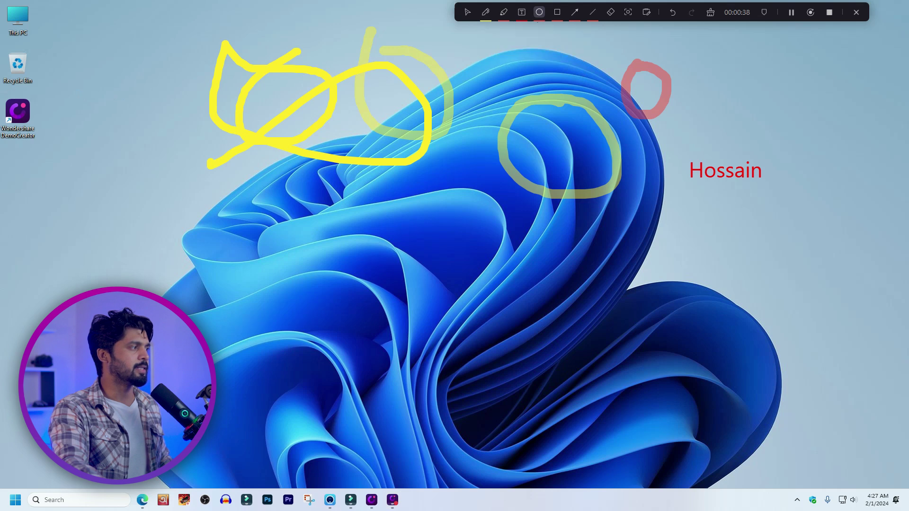
pyautogui.moveTo(23, 124); pyautogui.dragTo(41, 144)
pyautogui.moveTo(18, 72); pyautogui.dragTo(36, 95)
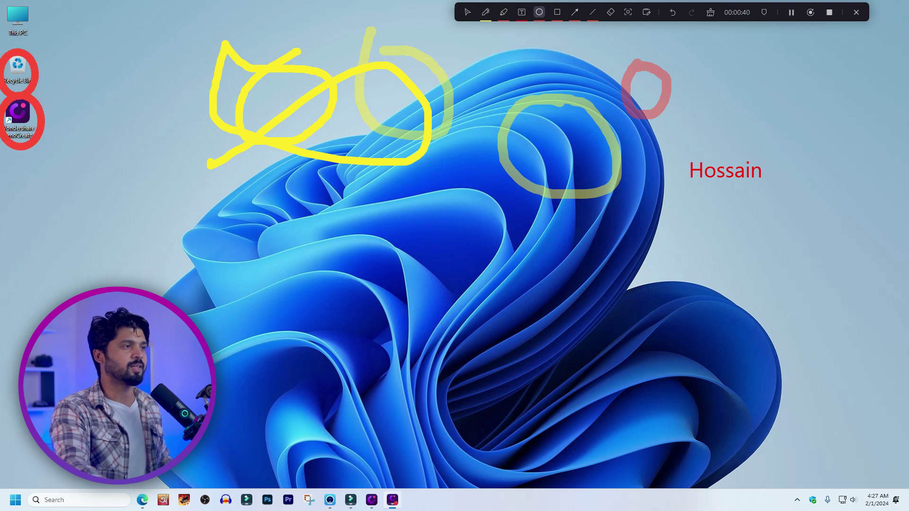
# Draw three overlapping 10px red rectangles around the name annotation and one more around the taskbar's app icons.
pyautogui.click(557, 12)
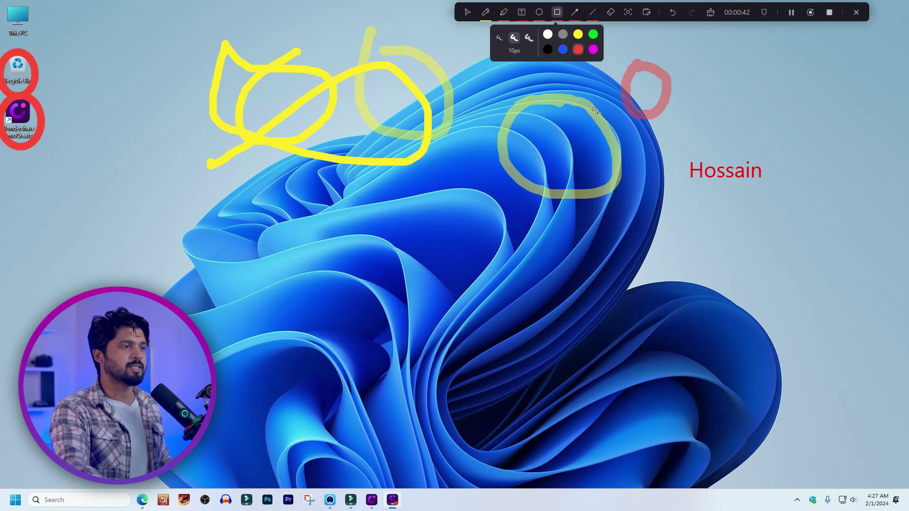
pyautogui.moveTo(677, 151); pyautogui.dragTo(814, 208)
pyautogui.moveTo(658, 115); pyautogui.dragTo(810, 194)
pyautogui.moveTo(730, 103); pyautogui.dragTo(818, 178)
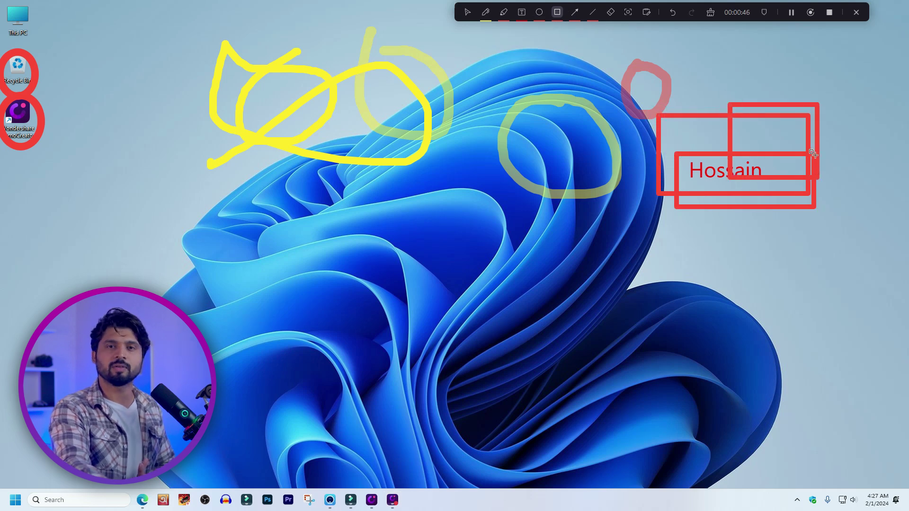
pyautogui.moveTo(129, 477); pyautogui.dragTo(424, 508)
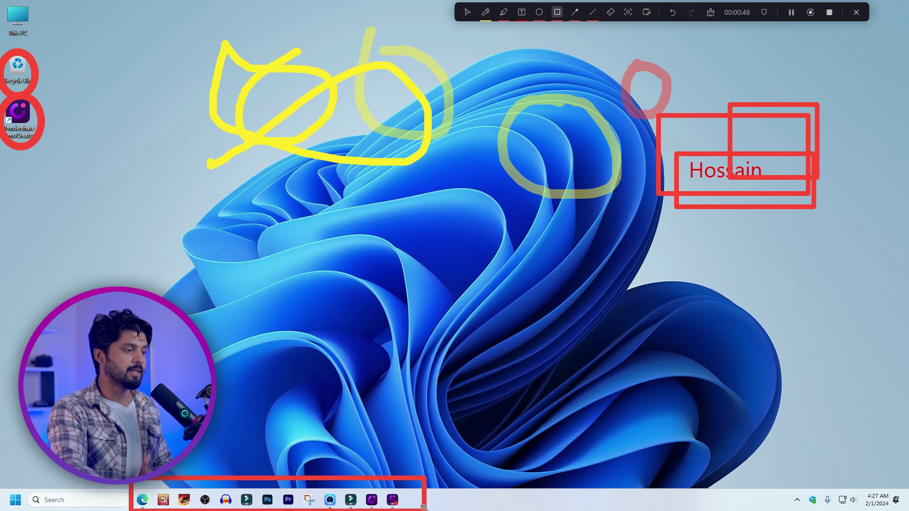
# Draw red arrows pointing to the large yellow highlighter loop, the This PC icon and the Recycle Bin icon.
pyautogui.click(576, 15)
pyautogui.moveTo(332, 231); pyautogui.dragTo(501, 139)
pyautogui.moveTo(125, 146); pyautogui.dragTo(43, 42)
pyautogui.moveTo(74, 142); pyautogui.dragTo(29, 75)
# Draw three long, roughly horizontal red lines across the middle of the desktop.
pyautogui.click(593, 13)
pyautogui.moveTo(152, 272); pyautogui.dragTo(429, 265)
pyautogui.moveTo(272, 308); pyautogui.dragTo(785, 318)
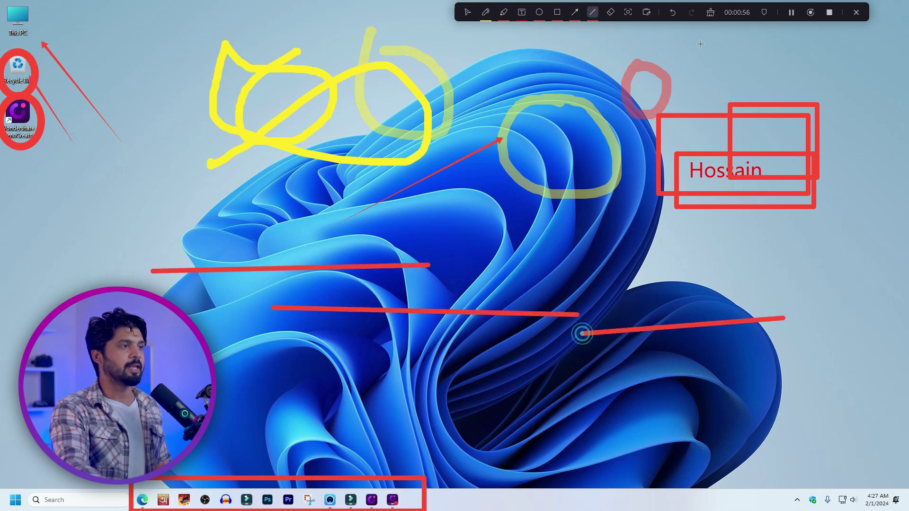
# Erase the yellow pen scribble and the name with its rectangles, clear all remaining annotations, and return to the normal pointer.
pyautogui.click(611, 13)
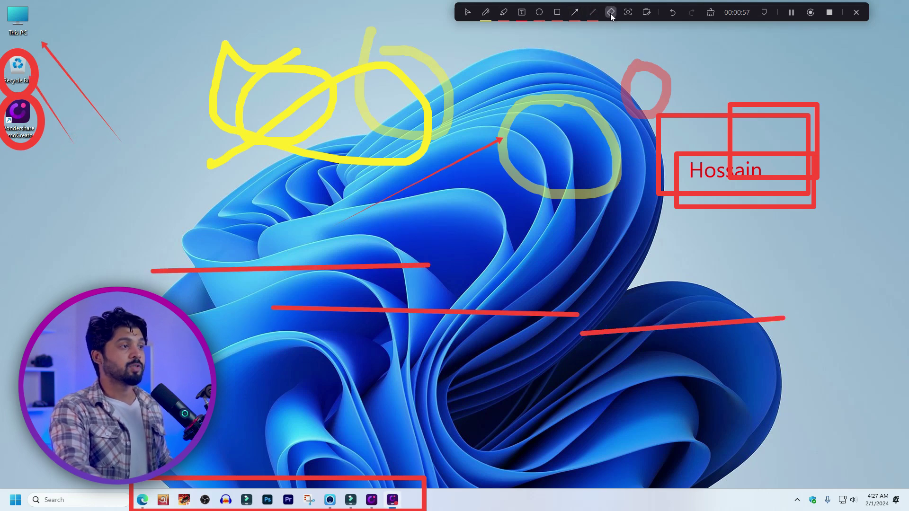
pyautogui.click(288, 64)
pyautogui.moveTo(692, 79); pyautogui.dragTo(741, 213)
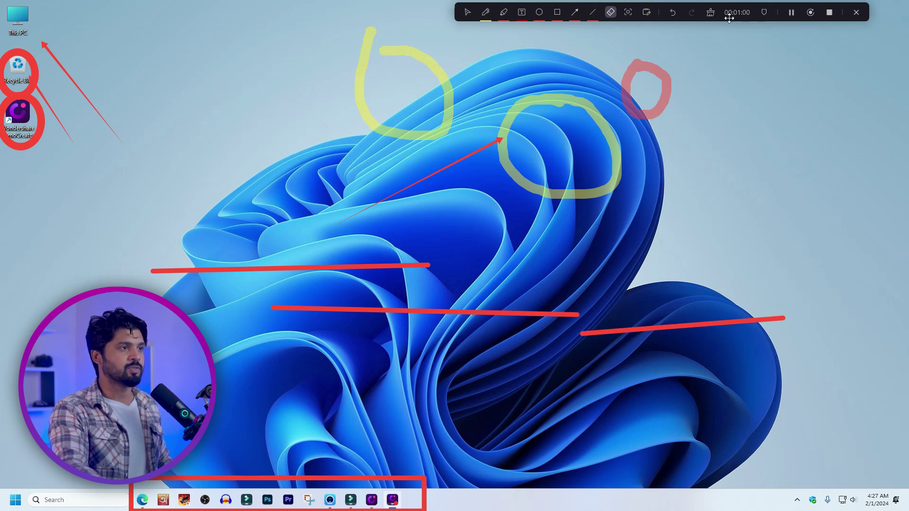
pyautogui.click(711, 13)
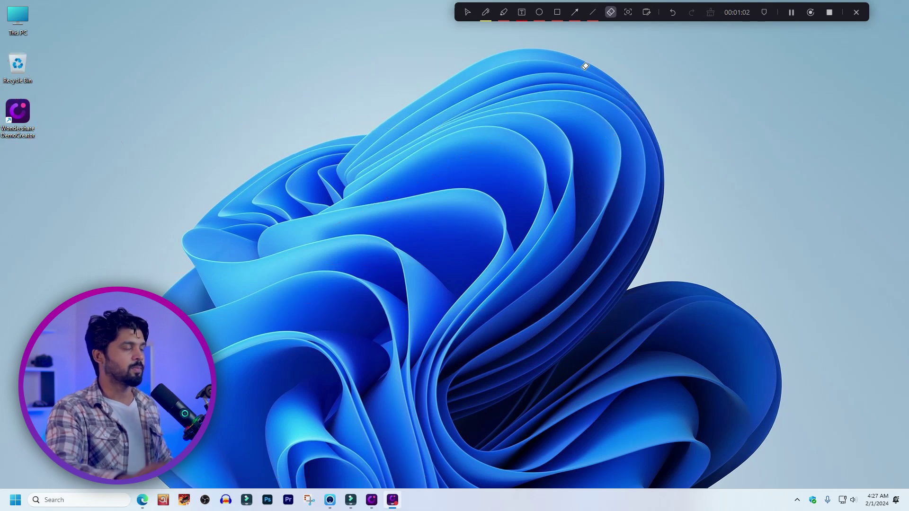
pyautogui.click(467, 14)
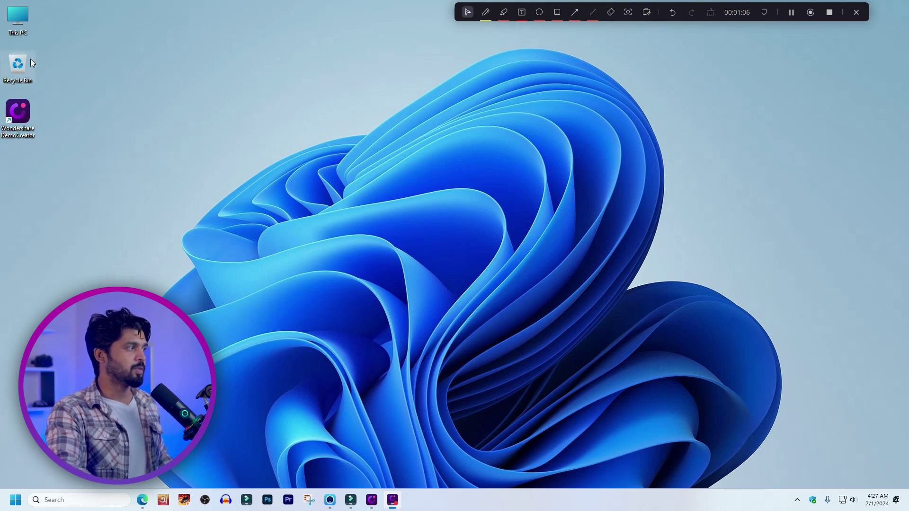
# Open This PC from the desktop and turn on the Spotlight effect for the recording.
pyautogui.doubleClick(18, 19)
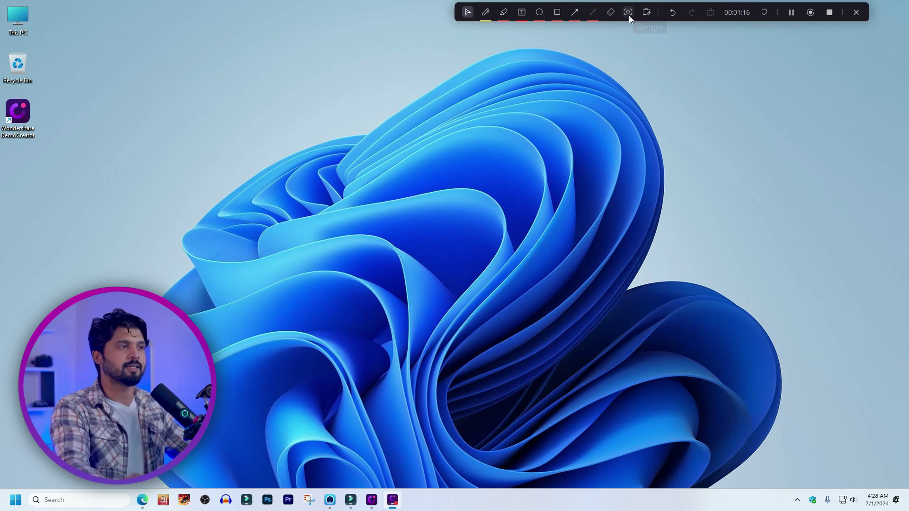
pyautogui.click(628, 13)
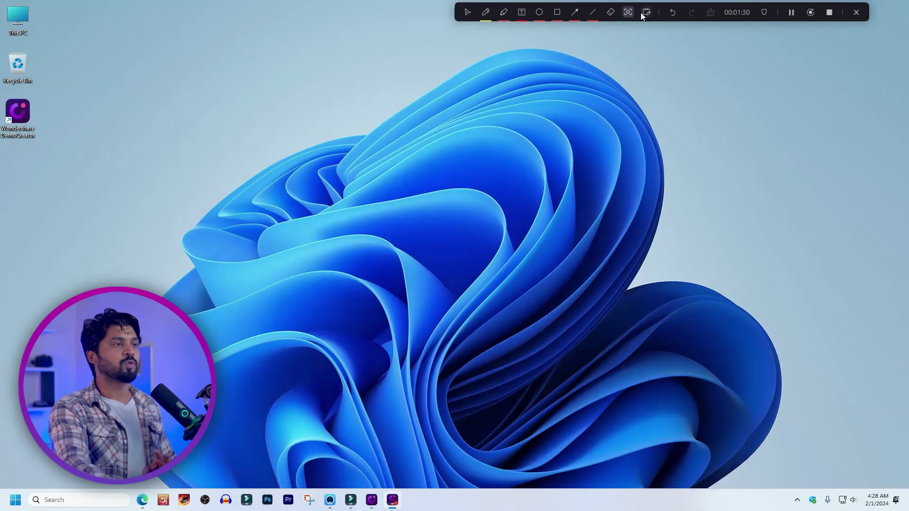
# On the whiteboard, draw a yellow pen scribble and add a name in red text beside it, and close the whiteboard.
pyautogui.click(647, 15)
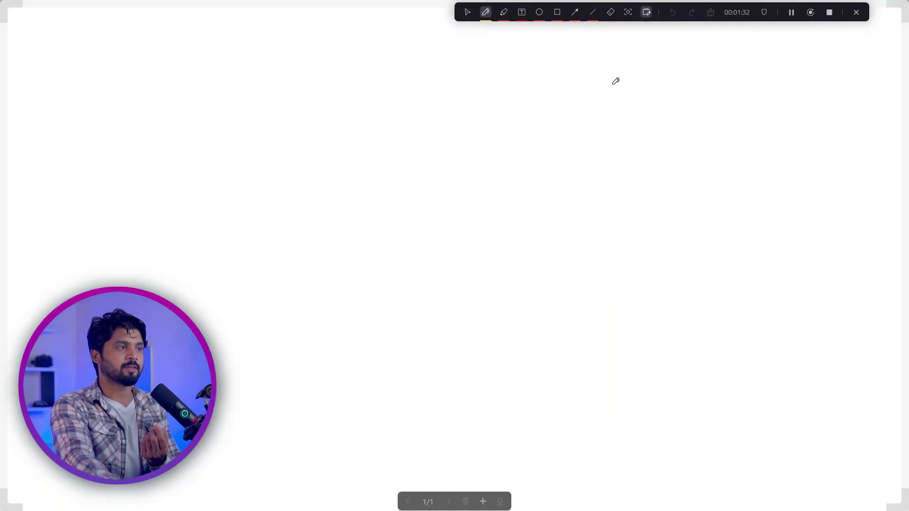
pyautogui.moveTo(403, 140)
pyautogui.mouseDown()
pyautogui.moveTo(420, 113)
pyautogui.moveTo(550, 156)
pyautogui.mouseUp()
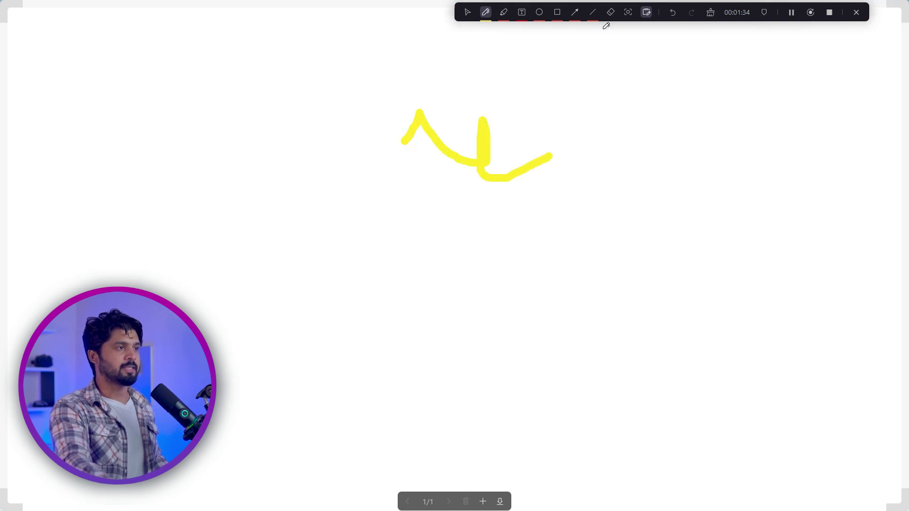
pyautogui.click(522, 13)
pyautogui.click(579, 109)
pyautogui.write('Hoosaai')
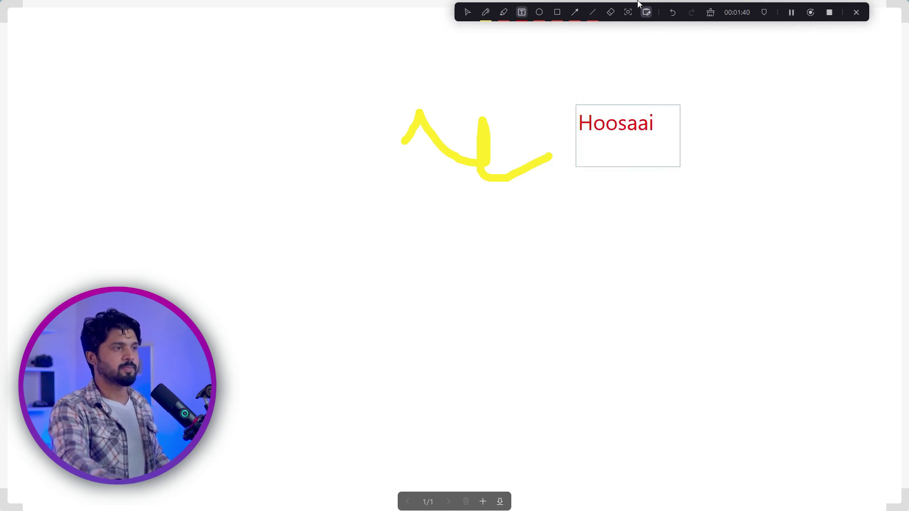
pyautogui.click(647, 13)
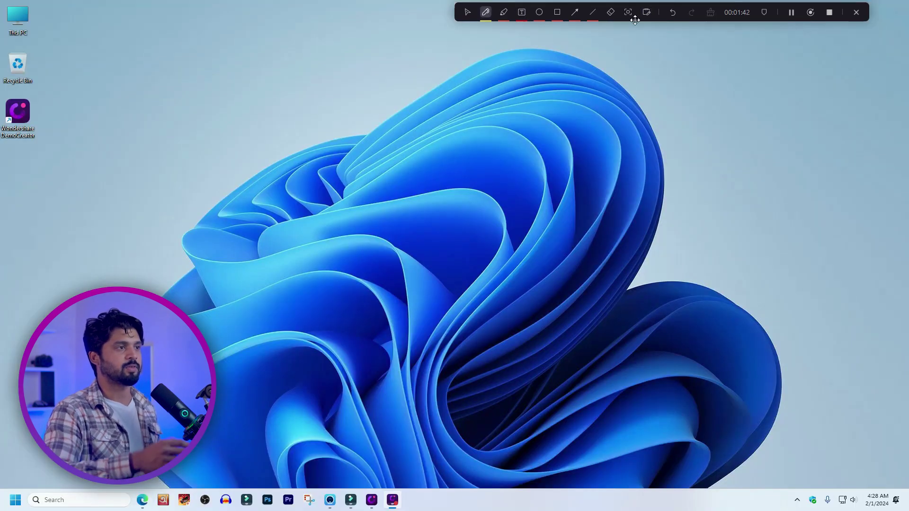
# Undo and redo the clearing of the desktop annotations, and stop the recording.
pyautogui.click(672, 13)
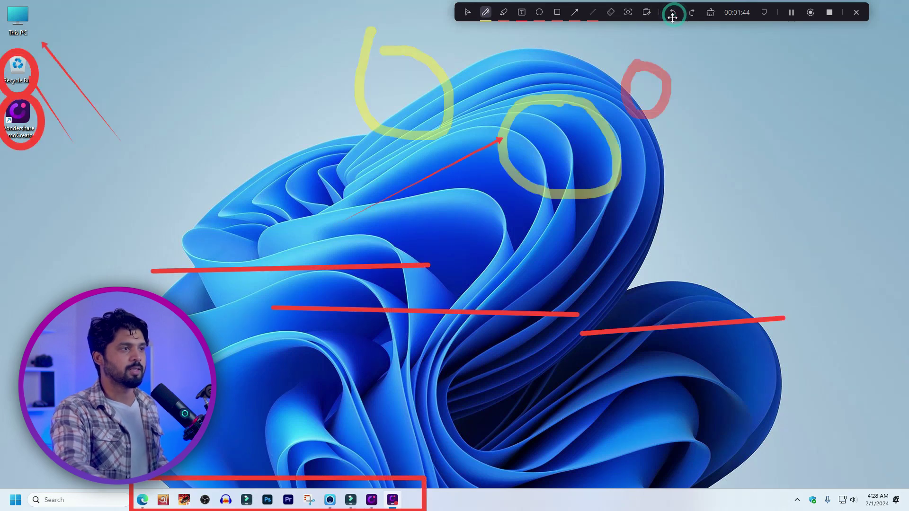
pyautogui.click(692, 13)
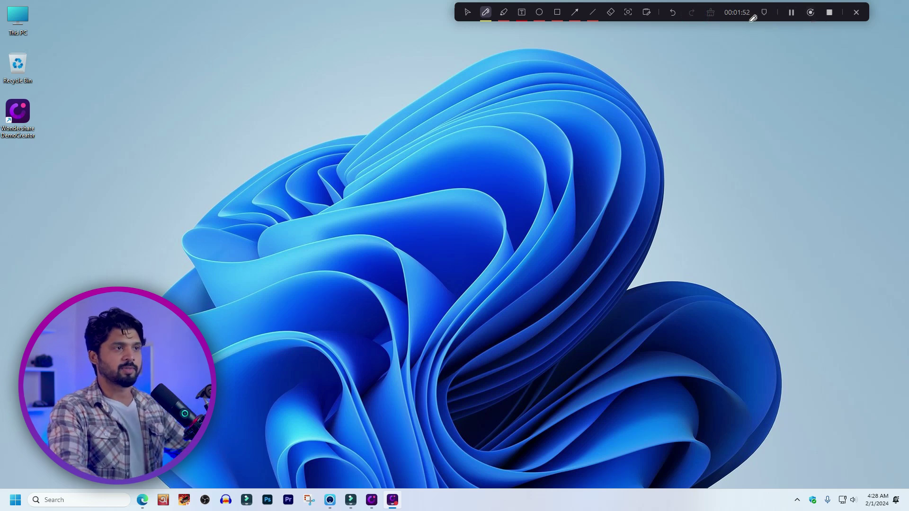
pyautogui.click(832, 13)
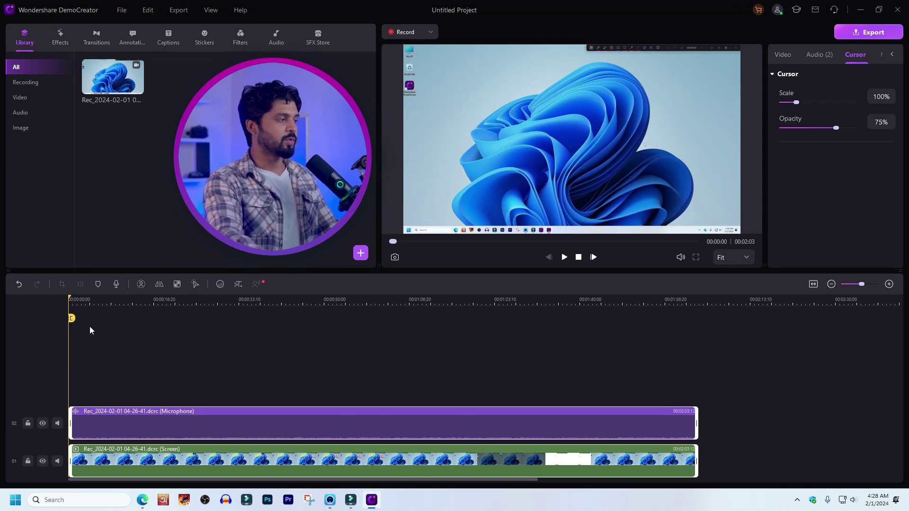
# Scrub the recording from the start to about 50 seconds and back, and select the screen clip.
pyautogui.moveTo(69, 301); pyautogui.dragTo(325, 334)
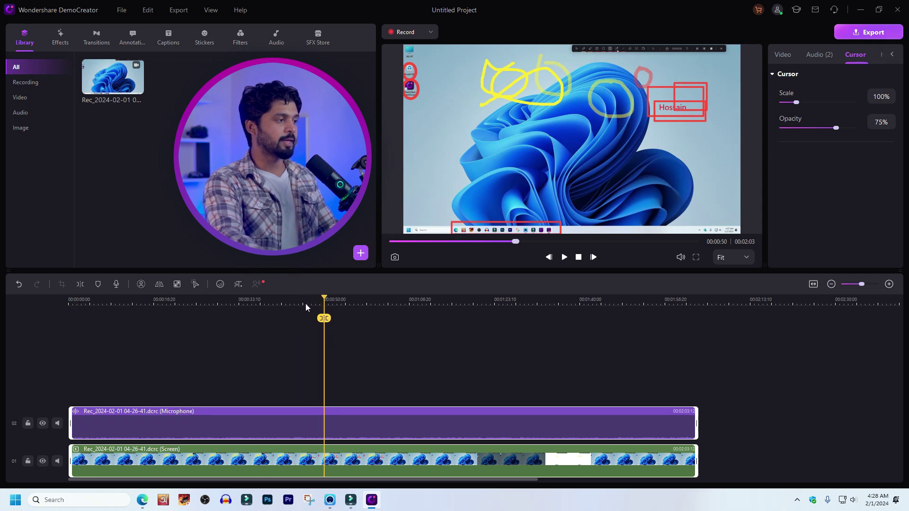
pyautogui.moveTo(327, 302); pyautogui.dragTo(51, 377)
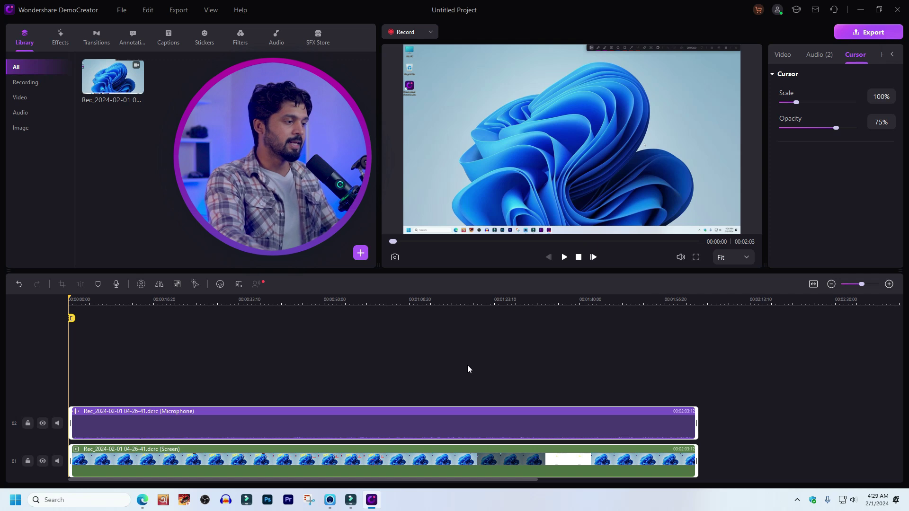
pyautogui.click(493, 416)
pyautogui.click(648, 149)
pyautogui.moveTo(403, 46)
pyautogui.mouseDown()
pyautogui.moveTo(451, 92)
pyautogui.moveTo(404, 47)
pyautogui.moveTo(406, 56)
pyautogui.mouseUp()
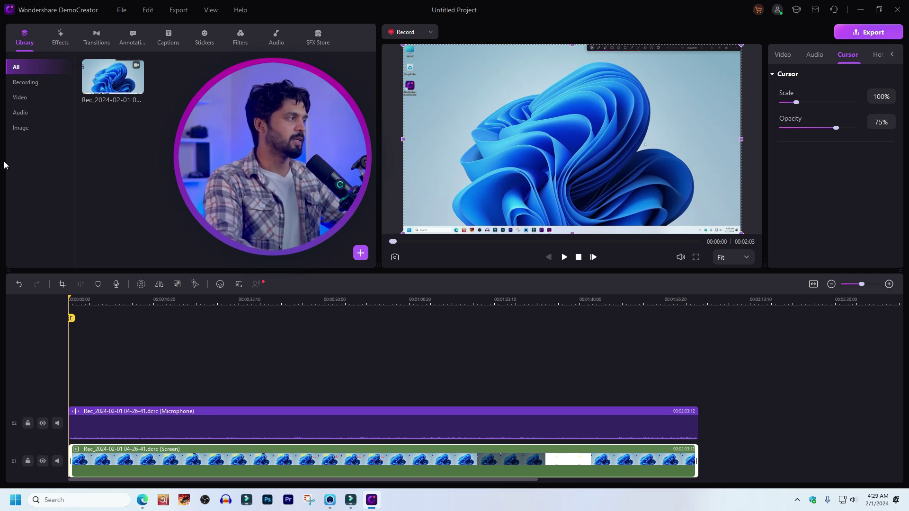
# Look through the Favorite, Pan&Zoom, Advanced, Text Behaviors and Cursor effects.
pyautogui.click(61, 35)
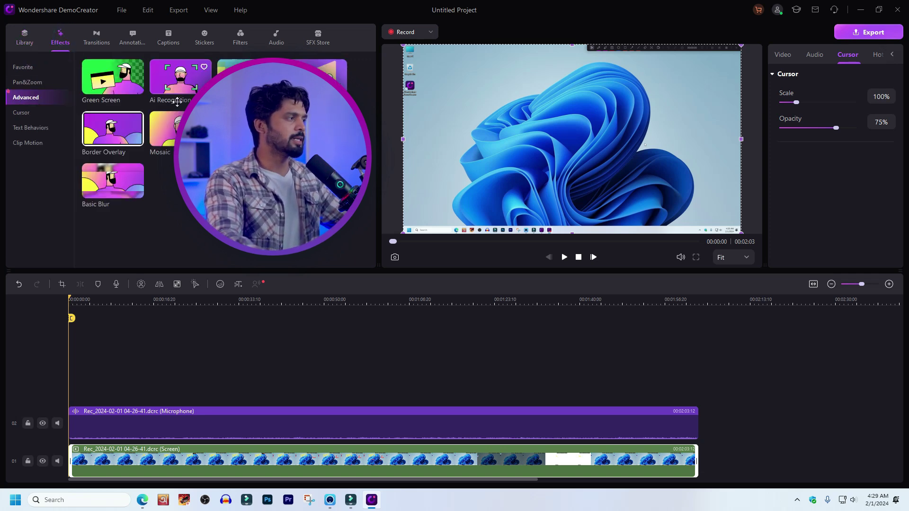
pyautogui.click(29, 67)
pyautogui.click(44, 85)
pyautogui.click(35, 98)
pyautogui.click(33, 125)
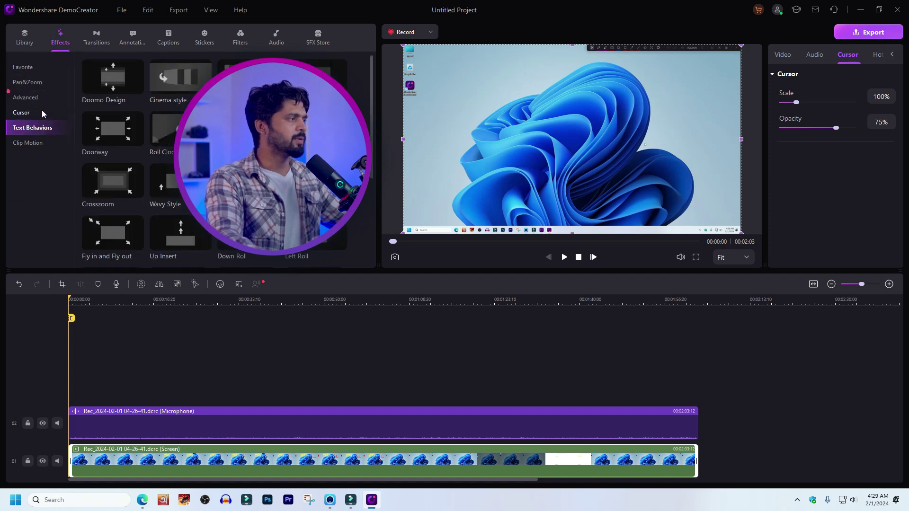
pyautogui.click(52, 113)
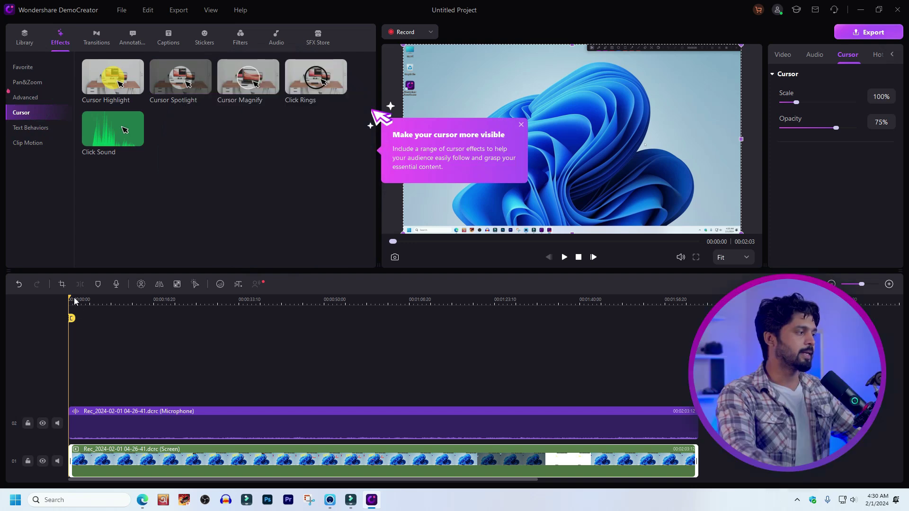
# Split the microphone clip at about 37 seconds.
pyautogui.moveTo(76, 303); pyautogui.dragTo(262, 303)
pyautogui.click(283, 432)
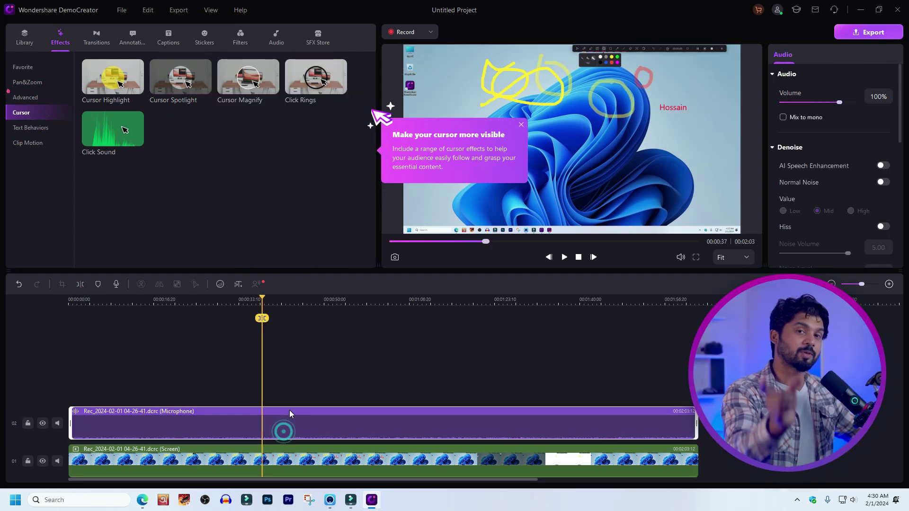
pyautogui.click(95, 40)
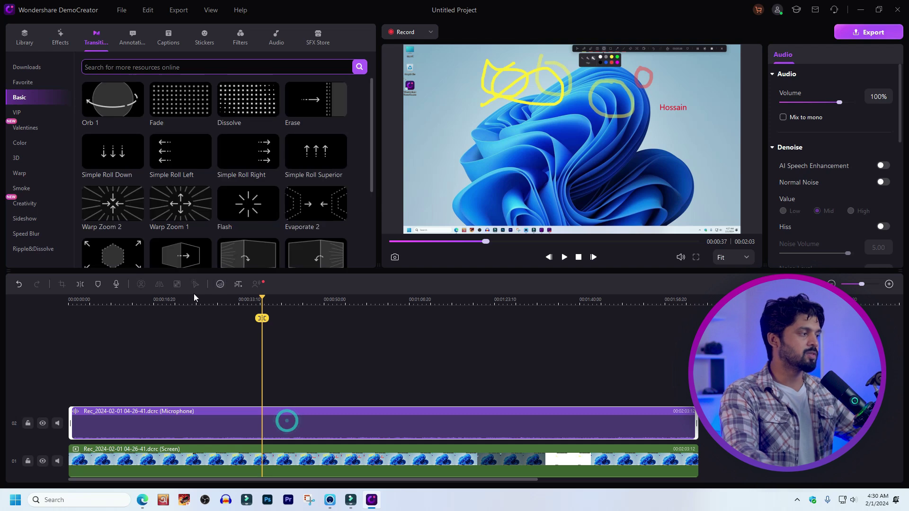
pyautogui.click(81, 284)
pyautogui.moveTo(316, 411)
pyautogui.mouseDown()
pyautogui.moveTo(331, 415)
pyautogui.moveTo(299, 417)
pyautogui.moveTo(325, 413)
pyautogui.mouseUp()
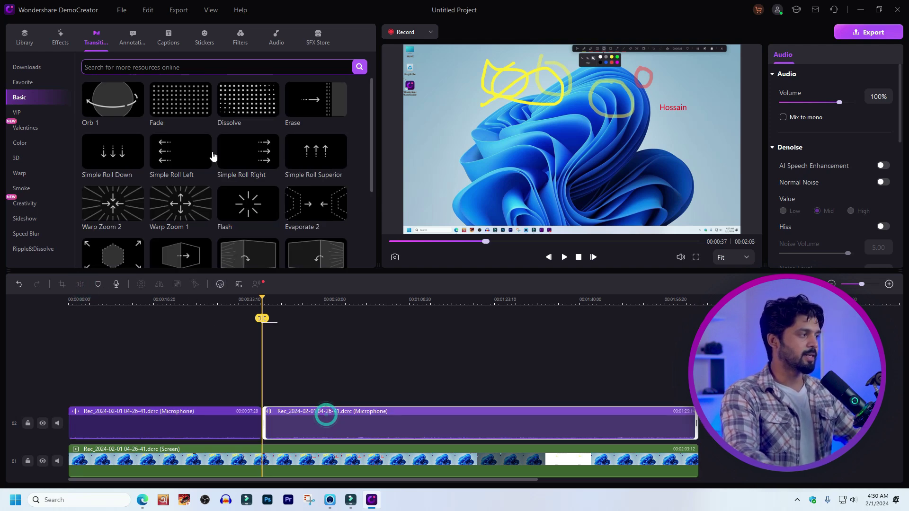
# Add the Simple Roll Right transition to the start of the screen clip and split that clip at about 37 seconds.
pyautogui.moveTo(243, 175); pyautogui.dragTo(271, 456)
pyautogui.moveTo(251, 301); pyautogui.dragTo(262, 301)
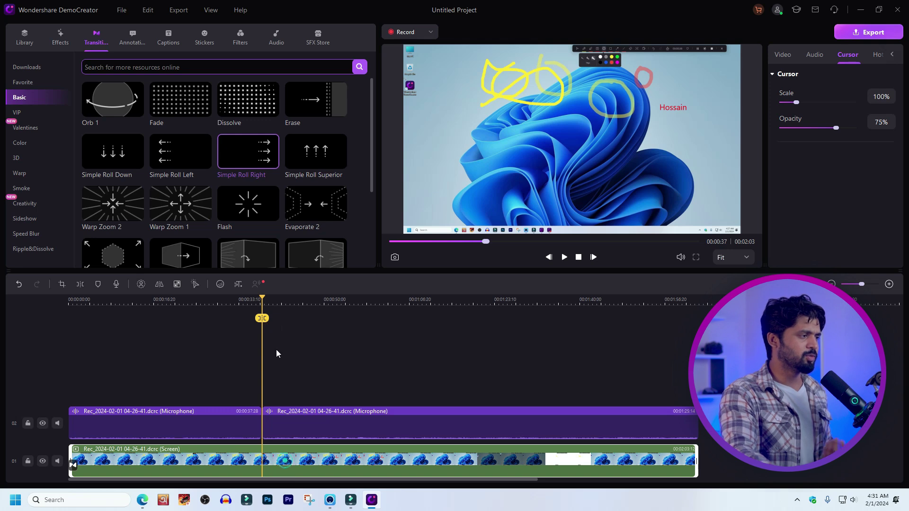
pyautogui.click(263, 320)
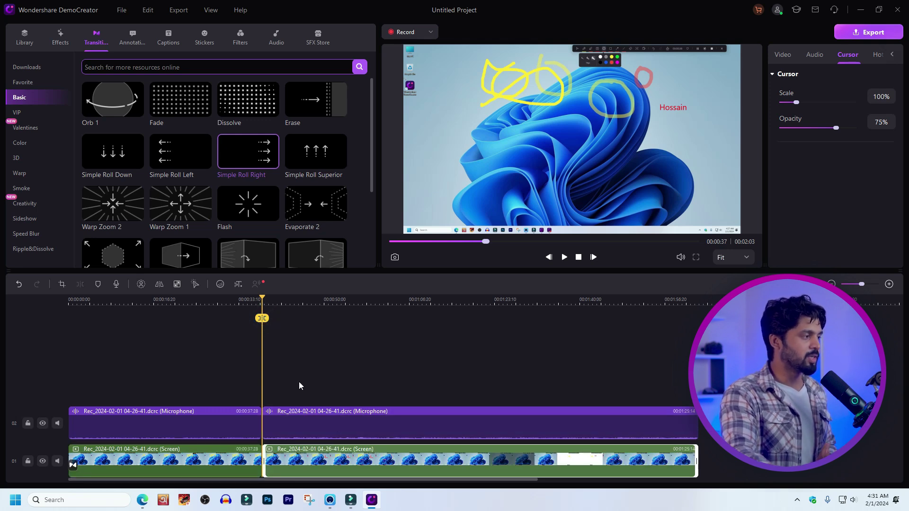
# Place the Simple Roll Right transition on the cut between the two screen clips and play it back.
pyautogui.moveTo(240, 160); pyautogui.dragTo(263, 438)
pyautogui.moveTo(257, 452); pyautogui.dragTo(262, 453)
pyautogui.moveTo(261, 303); pyautogui.dragTo(259, 302)
pyautogui.press('space')
pyautogui.press('space')
pyautogui.scroll(-3, 296, 187)
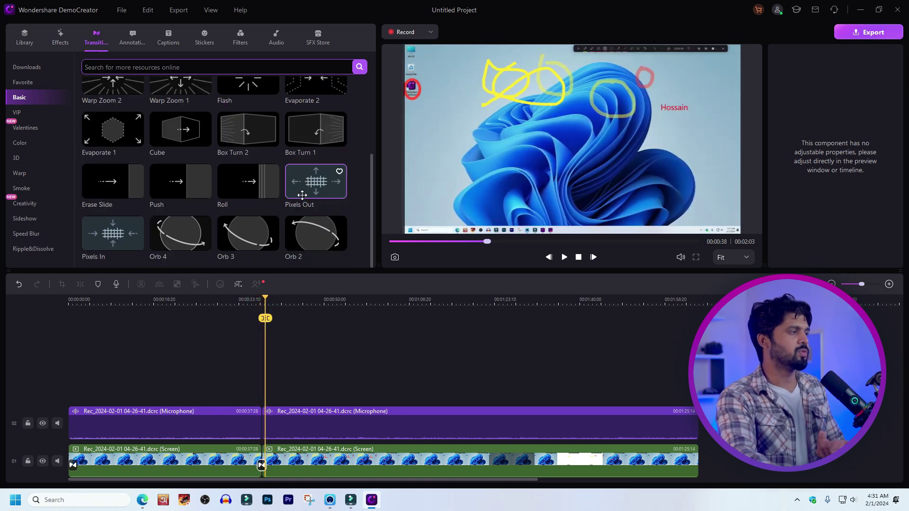
# Add the Text 2 annotation on a new track above the microphone track, shortly after the cut, and play it back.
pyautogui.click(133, 35)
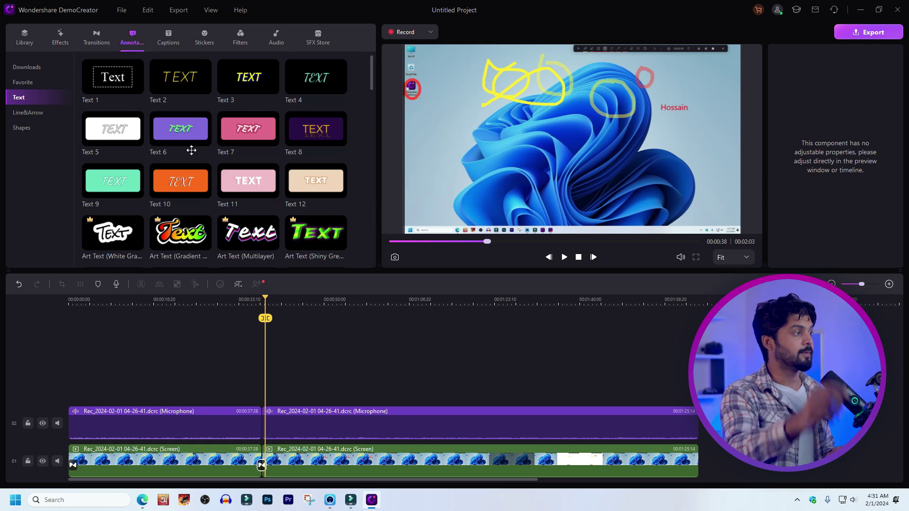
pyautogui.click(183, 81)
pyautogui.moveTo(183, 81)
pyautogui.mouseDown()
pyautogui.moveTo(301, 373)
pyautogui.moveTo(289, 393)
pyautogui.mouseUp()
pyautogui.moveTo(267, 307); pyautogui.dragTo(281, 308)
pyautogui.press('space')
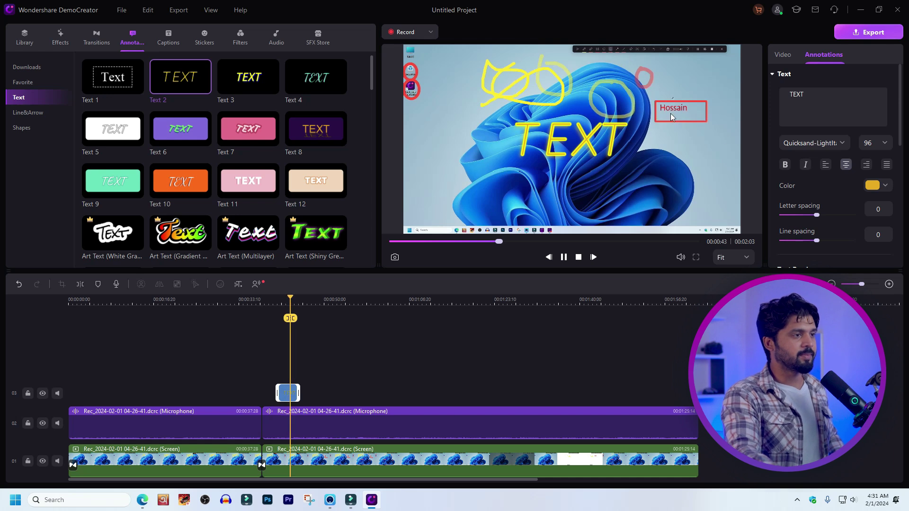
pyautogui.click(590, 147)
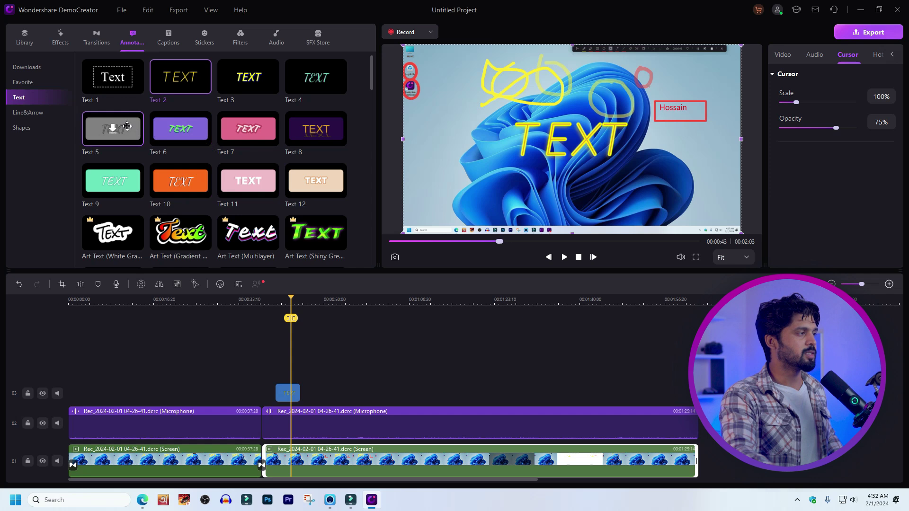
# Add the Santa Claus Emoji sticker to the text annotation's track, a little after the text.
pyautogui.click(168, 37)
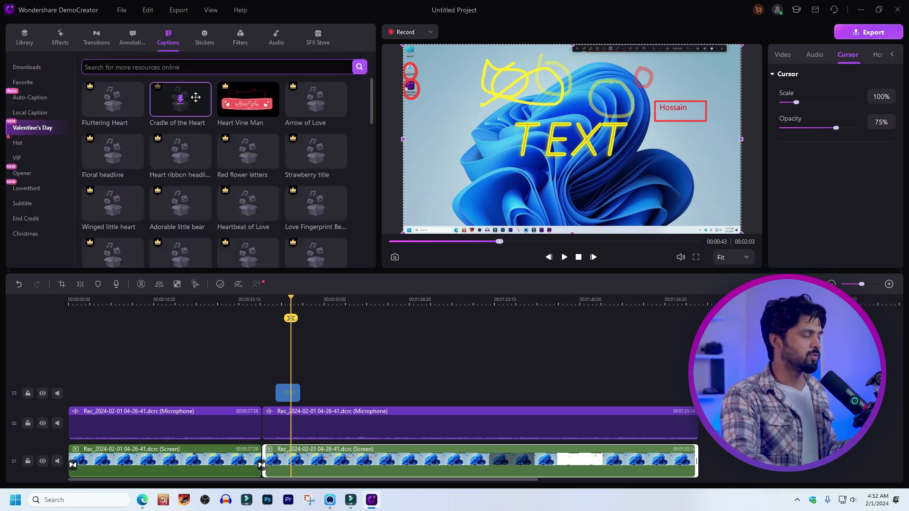
pyautogui.click(204, 37)
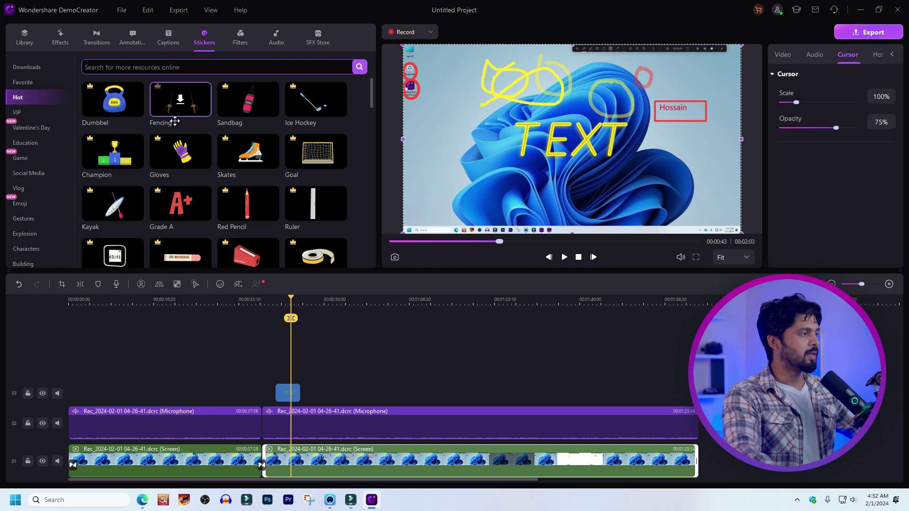
pyautogui.scroll(-10, 237, 196)
pyautogui.scroll(1, 237, 196)
pyautogui.moveTo(180, 161); pyautogui.dragTo(326, 394)
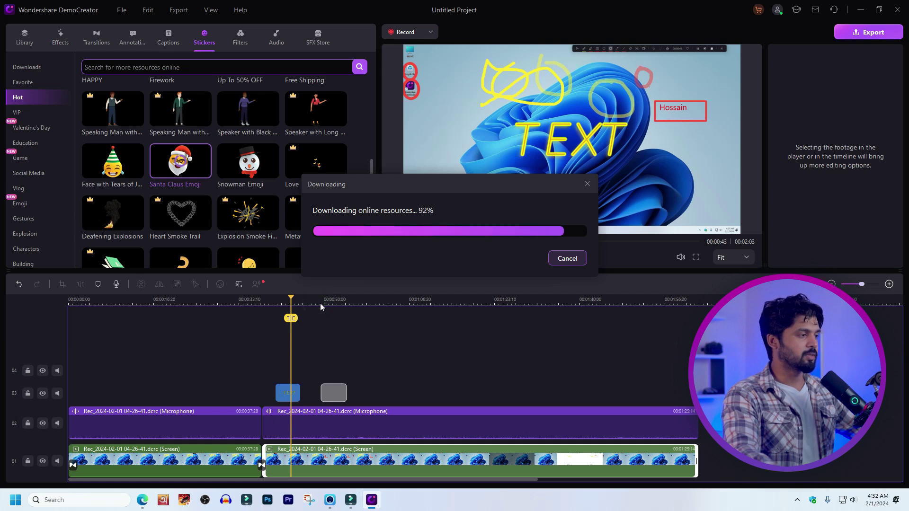
# Scale the Santa Claus sticker to about 48% and move it to about X -717.8, Y -146.8 in the frame.
pyautogui.moveTo(294, 302); pyautogui.dragTo(343, 336)
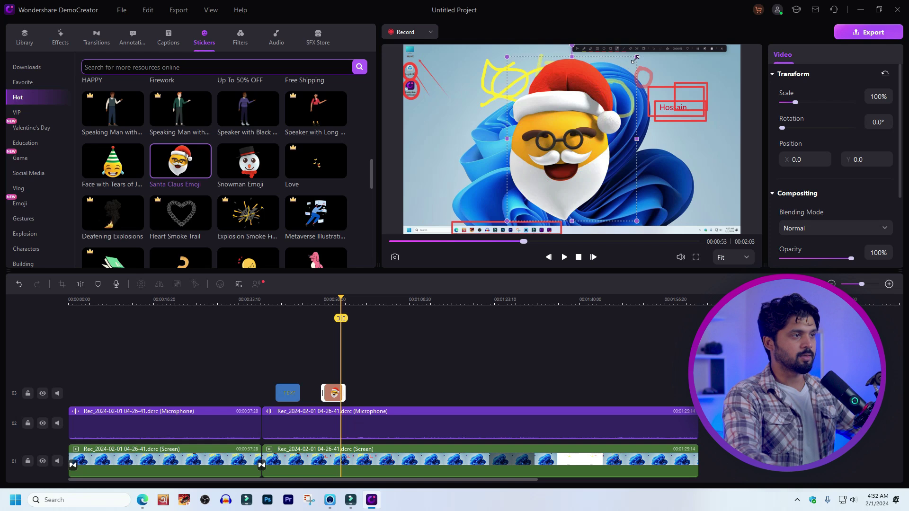
pyautogui.moveTo(630, 52); pyautogui.dragTo(571, 140)
pyautogui.moveTo(528, 190); pyautogui.dragTo(438, 166)
pyautogui.moveTo(487, 114); pyautogui.dragTo(476, 126)
# Look through the filters, audio and SFX Store resources, and return to the media library.
pyautogui.click(243, 37)
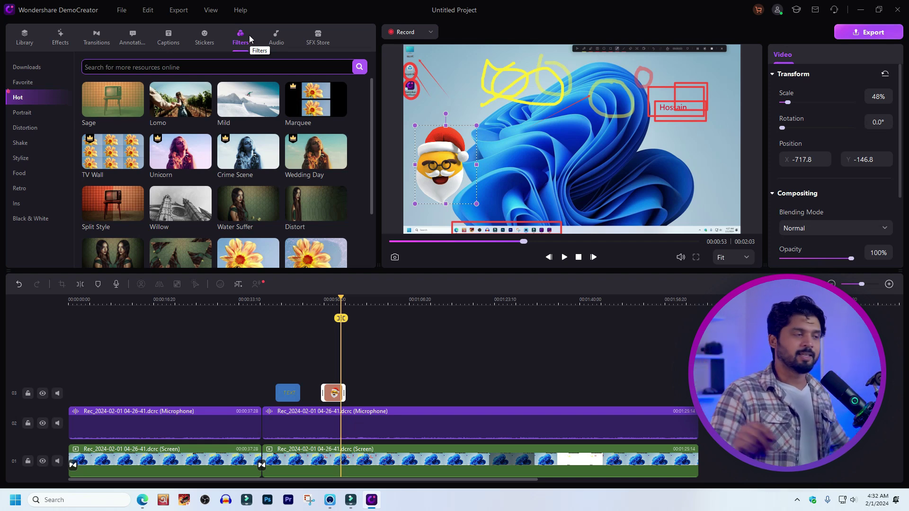
pyautogui.moveTo(300, 117)
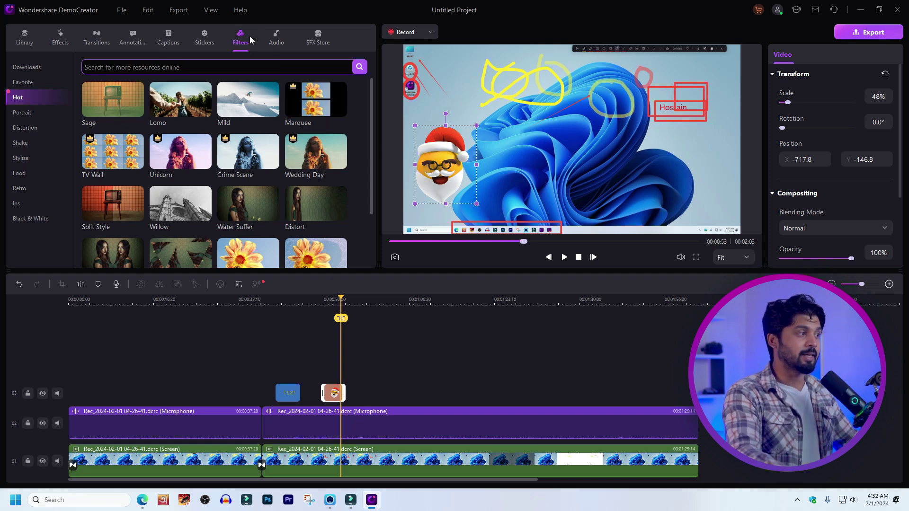
pyautogui.click(264, 40)
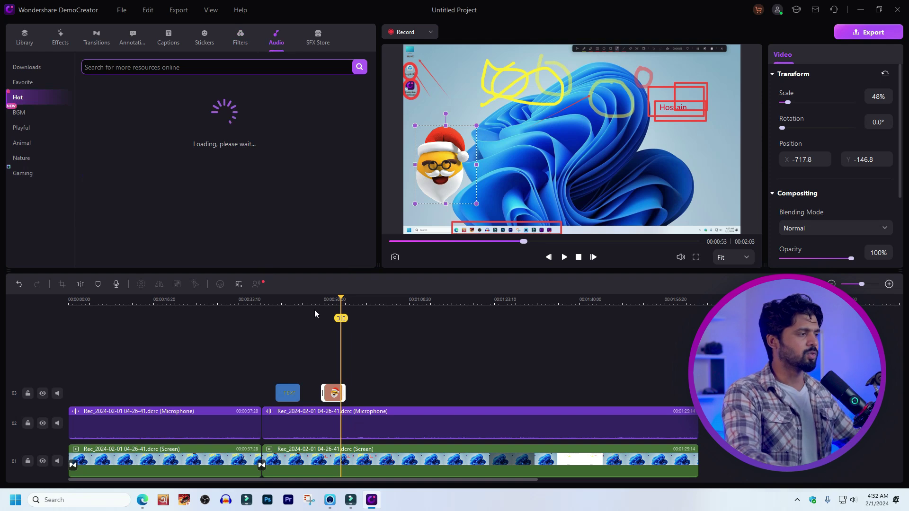
pyautogui.click(340, 298)
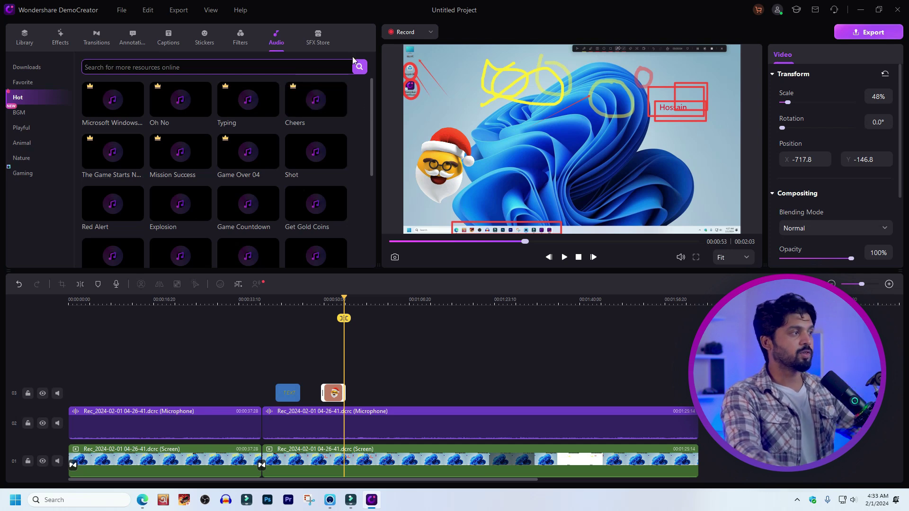
pyautogui.click(317, 37)
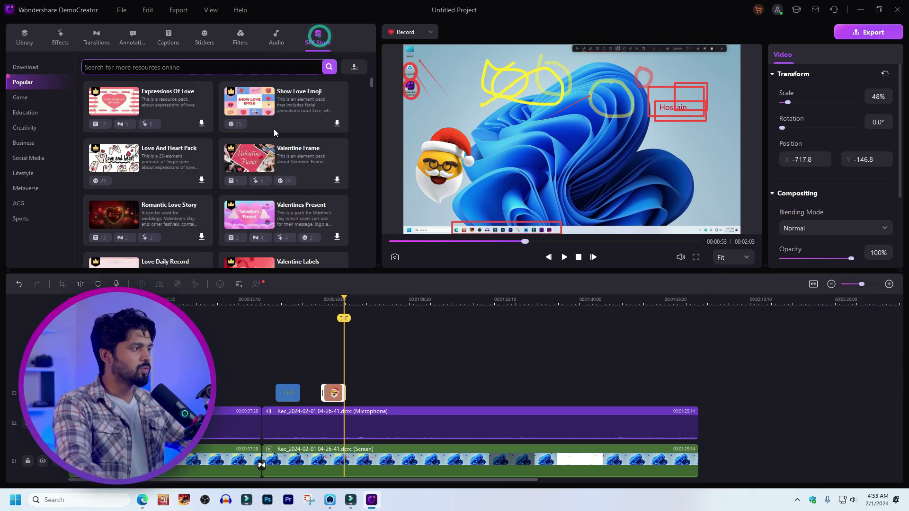
pyautogui.scroll(-5, 250, 161)
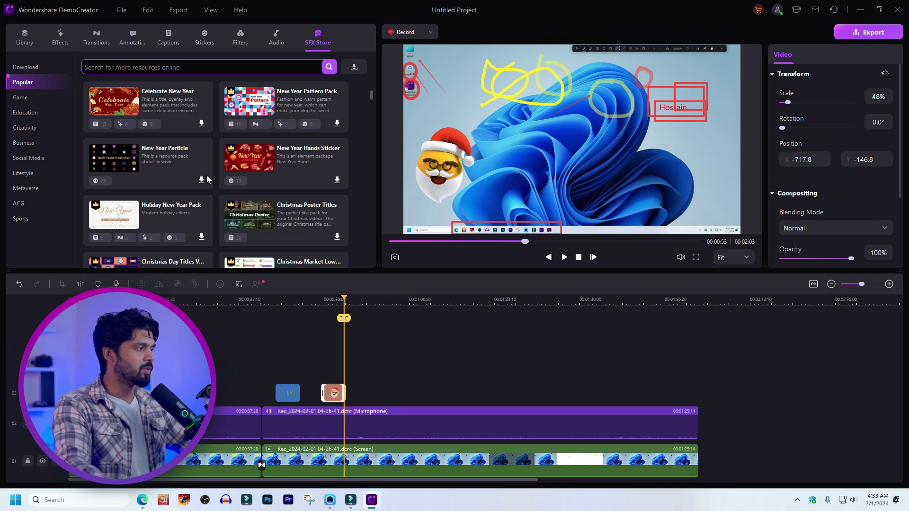
pyautogui.click(25, 37)
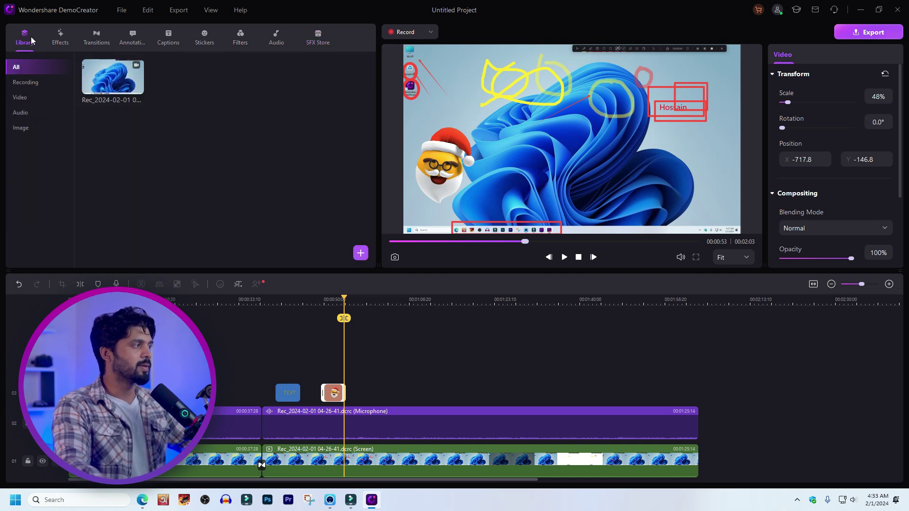
# Look through the effects, transitions, annotations, captions, stickers, filters and audio resources, and move the playhead to 00:01:22.
pyautogui.click(61, 37)
pyautogui.click(97, 37)
pyautogui.click(134, 37)
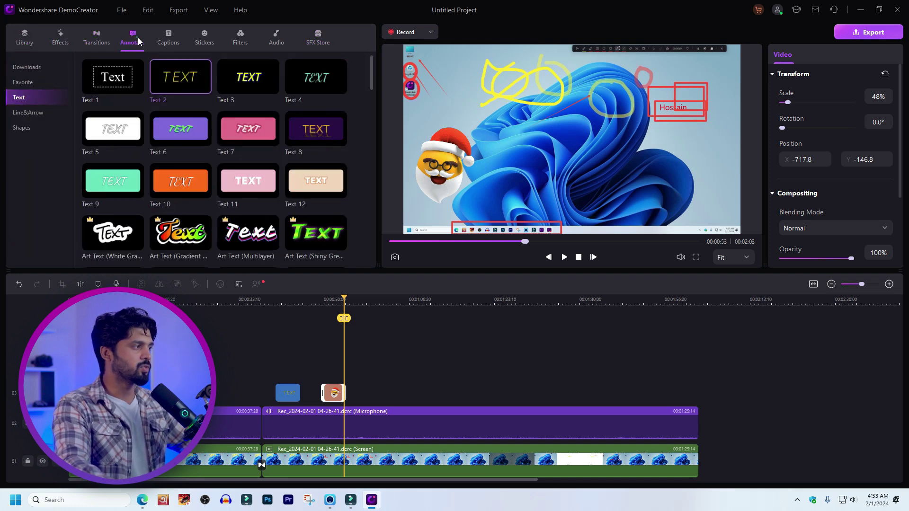
pyautogui.click(168, 37)
pyautogui.click(204, 36)
pyautogui.click(241, 38)
pyautogui.click(275, 39)
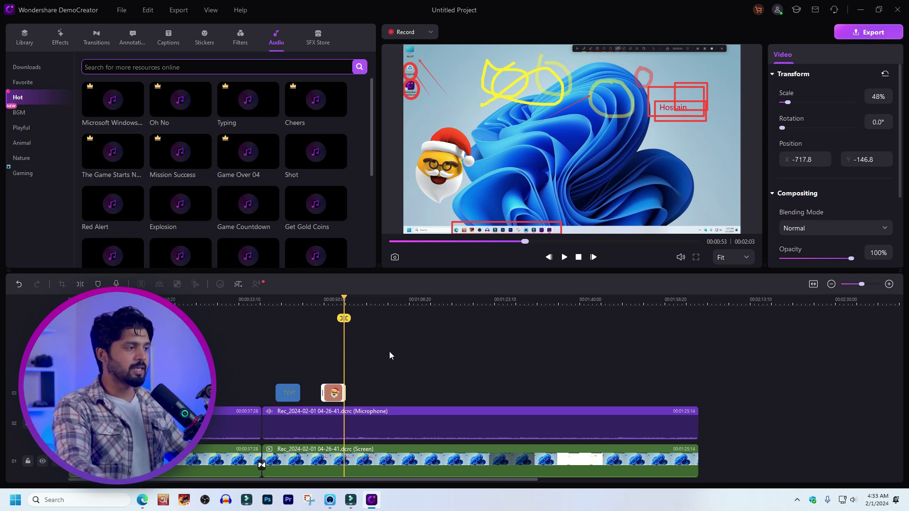
pyautogui.moveTo(344, 298); pyautogui.dragTo(489, 299)
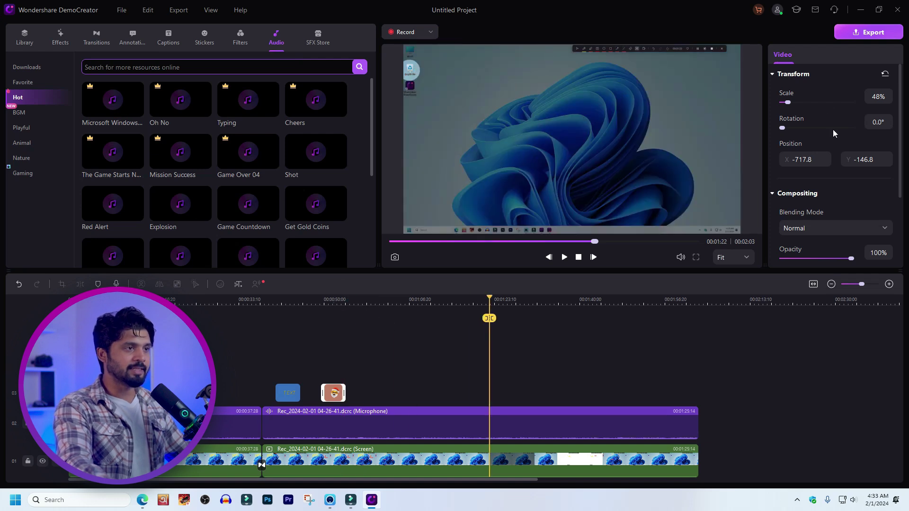
# Open the project's export settings for an MP4 on this PC and set the output directory to the Desktop.
pyautogui.click(871, 33)
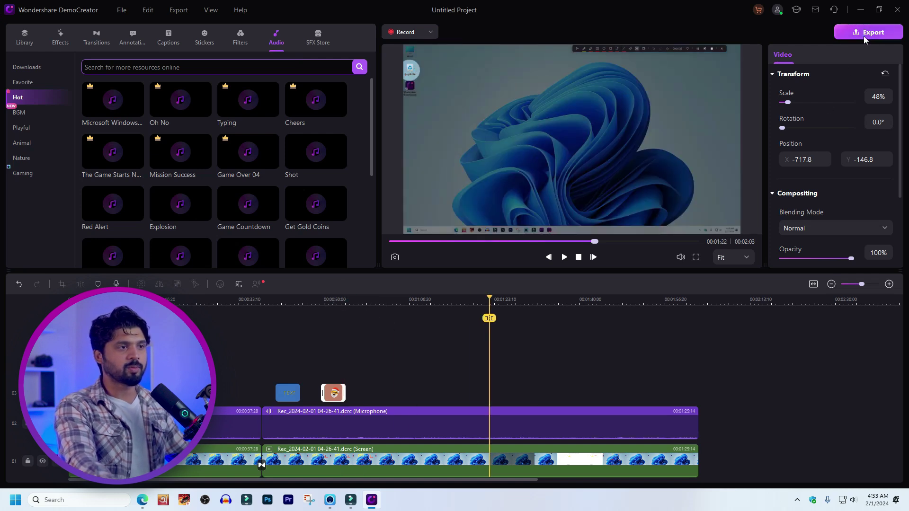
pyautogui.click(403, 92)
pyautogui.click(426, 138)
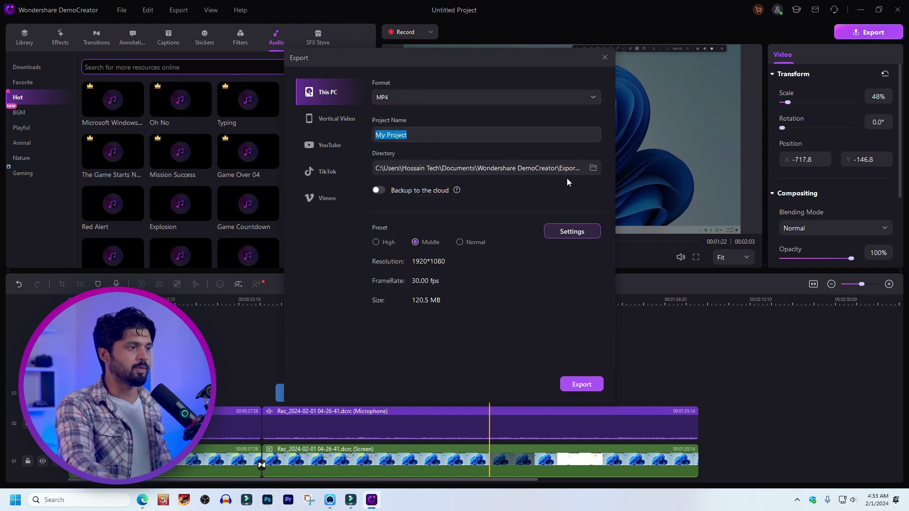
pyautogui.click(593, 168)
pyautogui.click(327, 143)
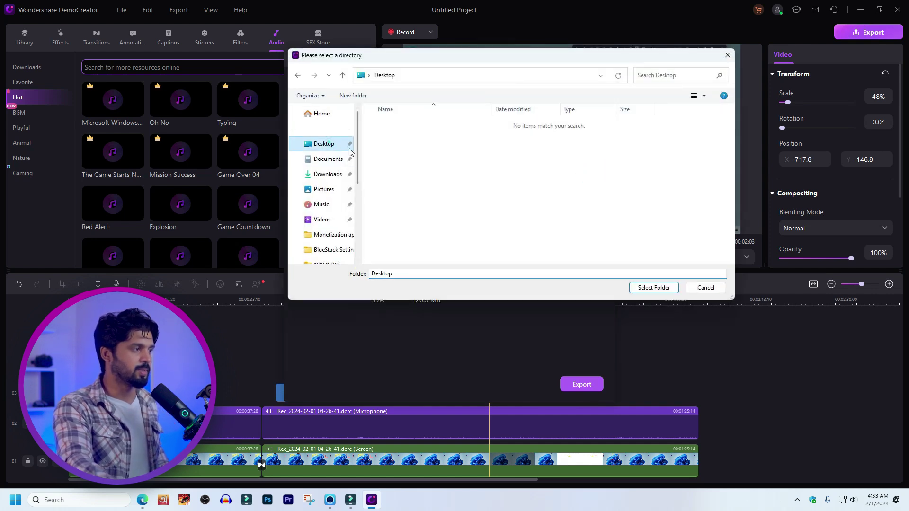
pyautogui.click(641, 284)
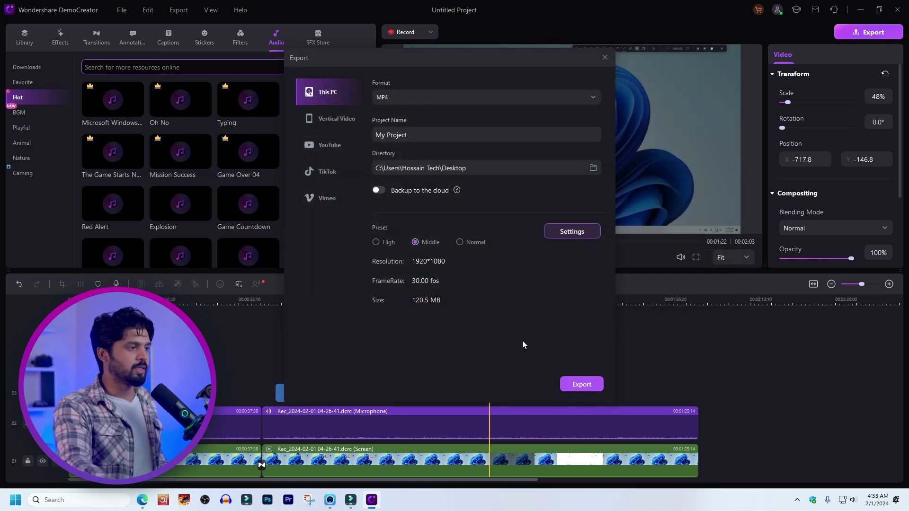
# Start exporting the project with the High preset, and cancel the running conversion.
pyautogui.click(376, 242)
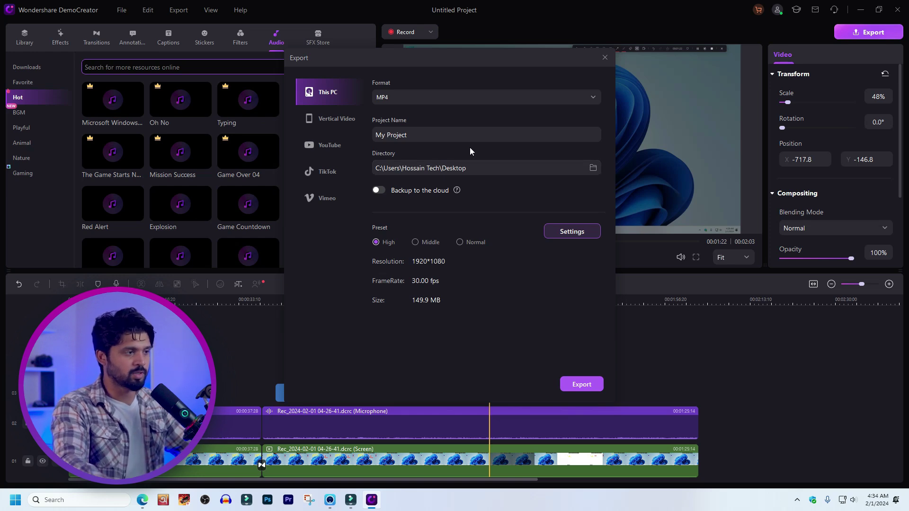
pyautogui.click(587, 384)
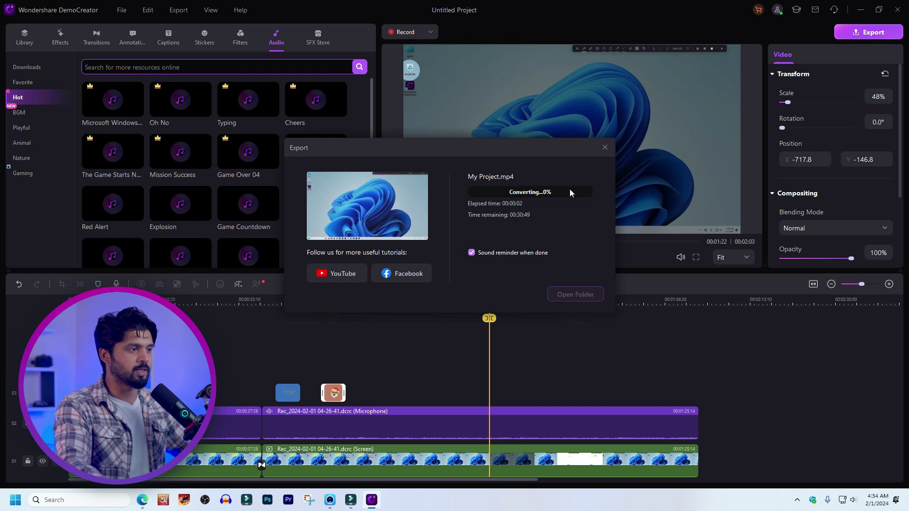
pyautogui.click(605, 147)
pyautogui.click(486, 252)
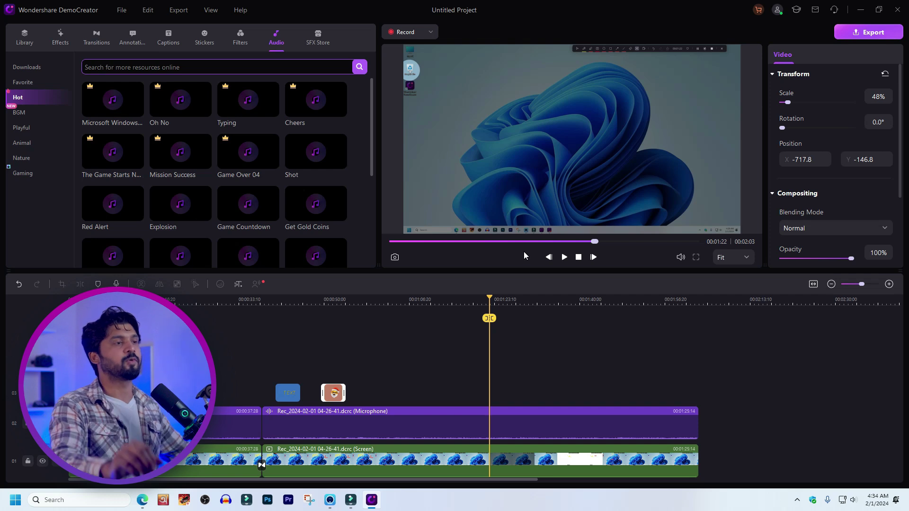
# Close the editor, start a Virtual Avatar Recording and bring up the avatar's Calibration Mode.
pyautogui.click(896, 10)
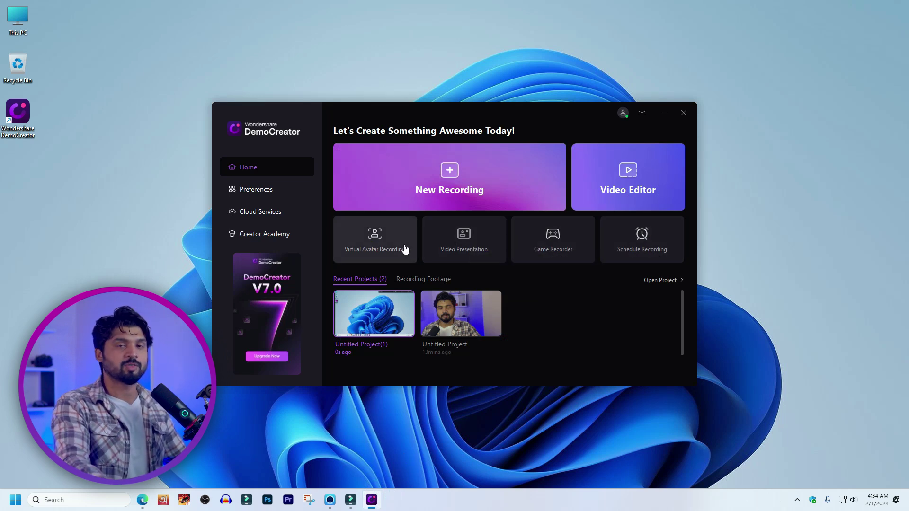
pyautogui.click(377, 245)
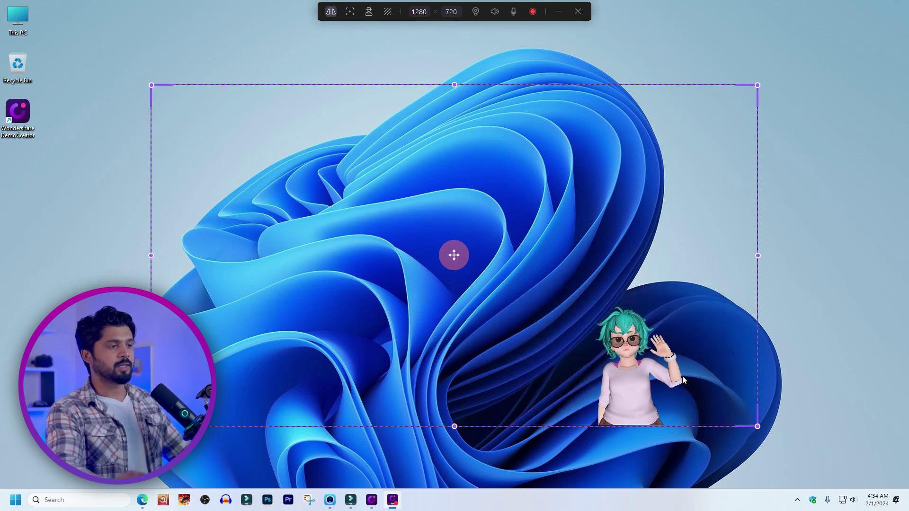
pyautogui.click(682, 376)
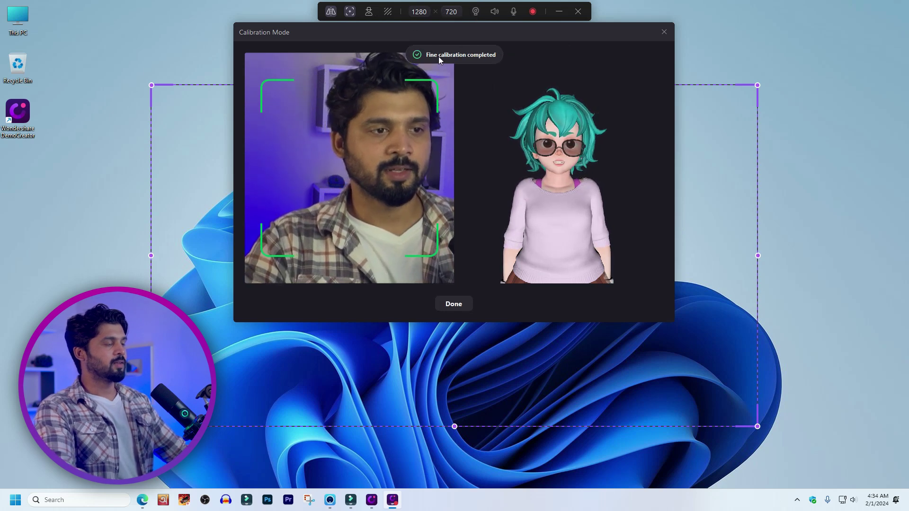
# Open the virtual avatar choices and download the dark-haired avatar in the gray jacket and the brown-haired one with the striped tie.
pyautogui.click(368, 12)
pyautogui.click(444, 107)
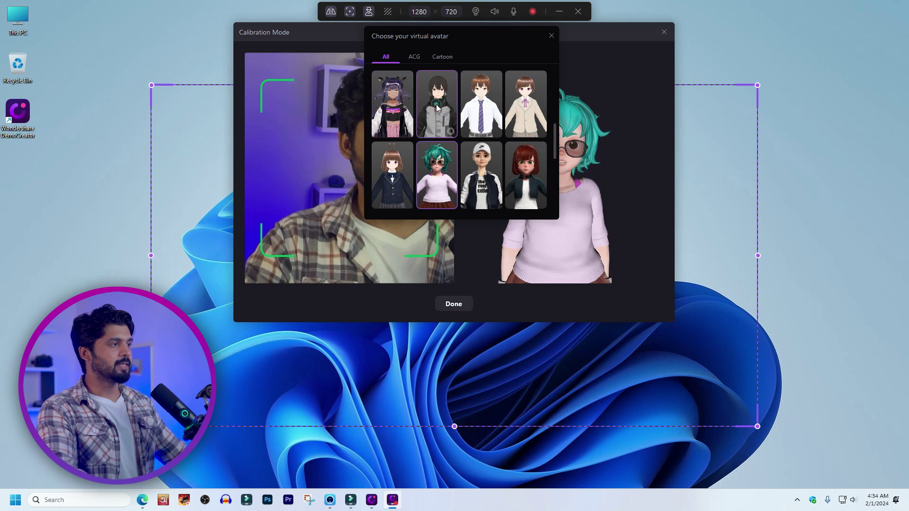
pyautogui.click(484, 109)
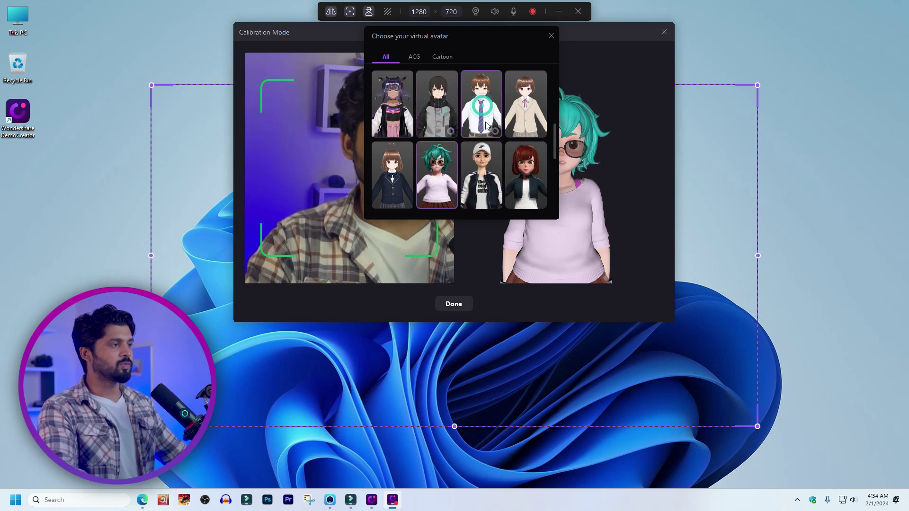
pyautogui.click(414, 56)
pyautogui.click(386, 57)
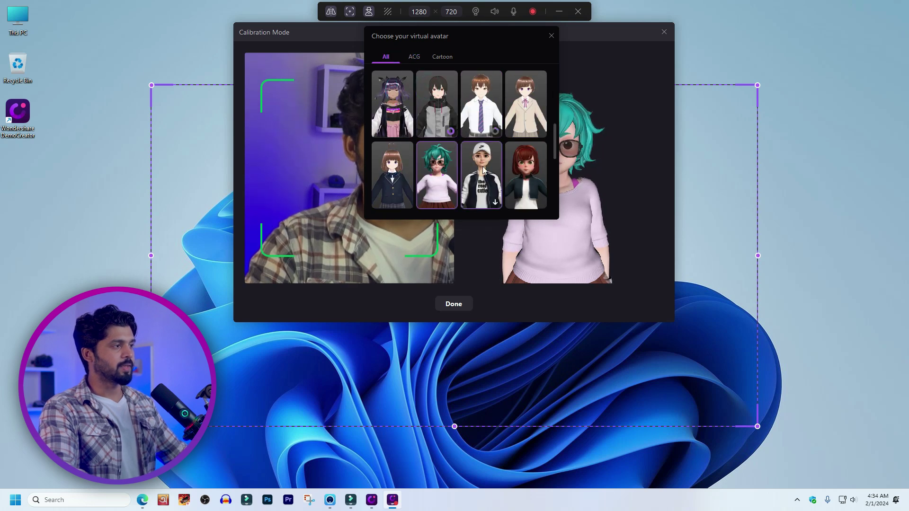
pyautogui.click(505, 39)
pyautogui.click(484, 33)
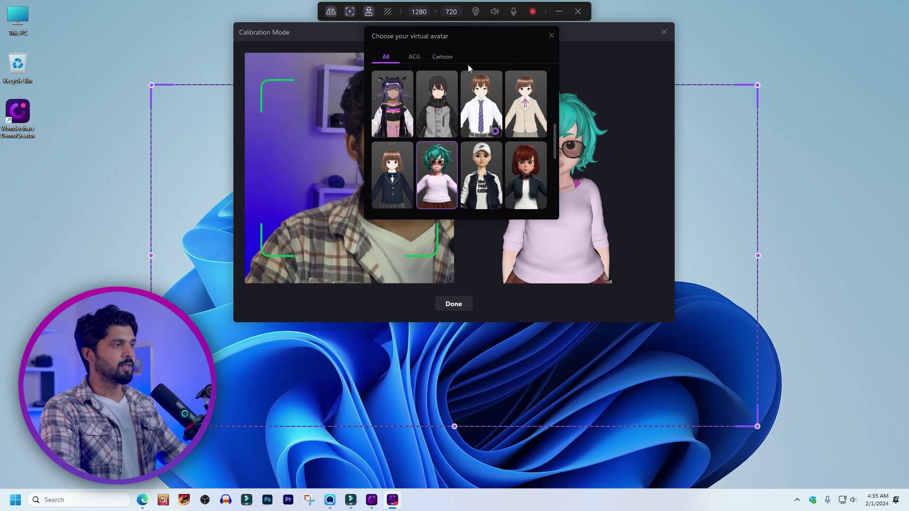
pyautogui.click(463, 31)
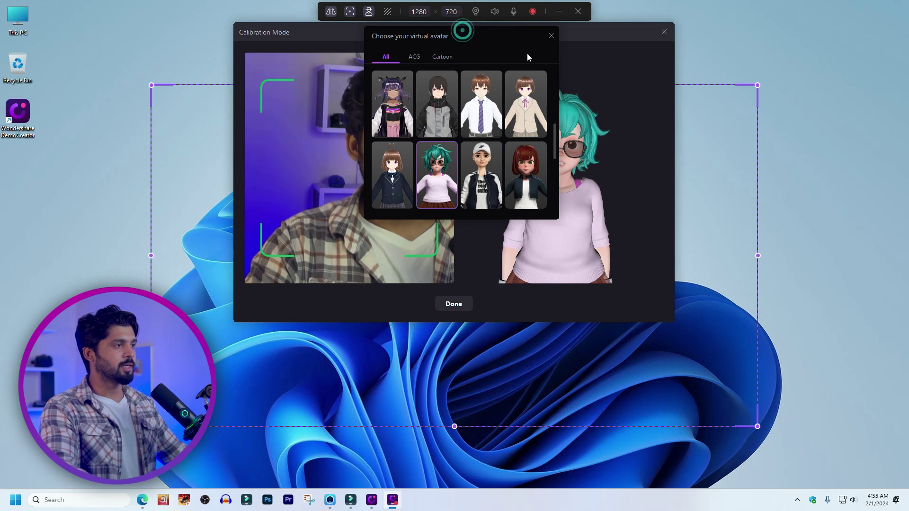
# Use the brown-haired avatar with the white shirt and striped tie, and finish the calibration.
pyautogui.click(491, 132)
pyautogui.click(478, 116)
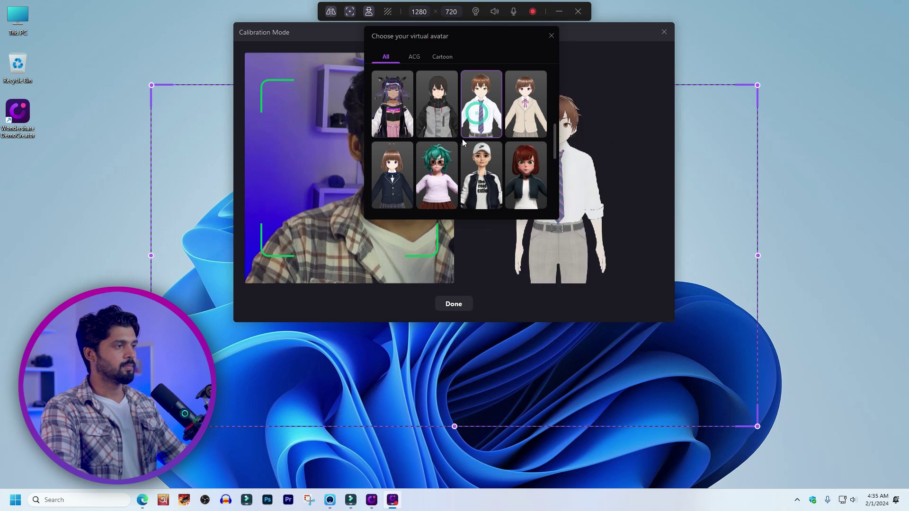
pyautogui.click(498, 36)
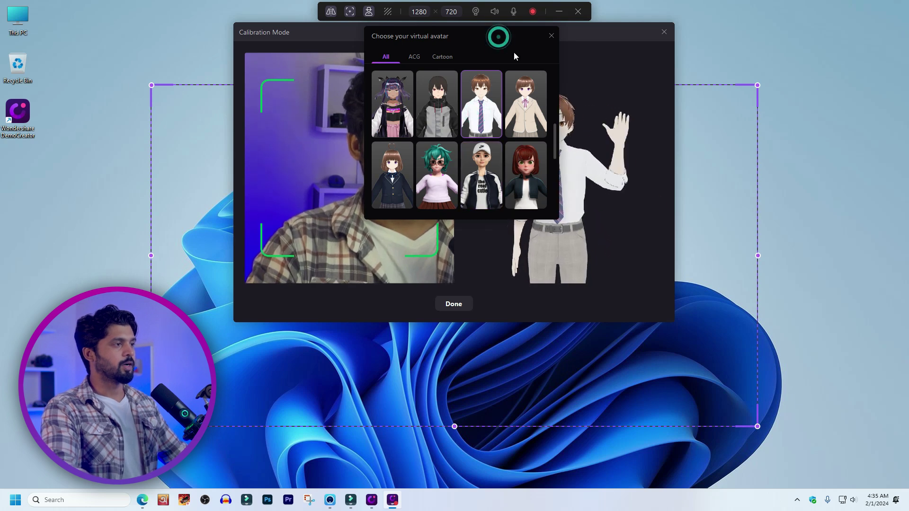
pyautogui.click(551, 35)
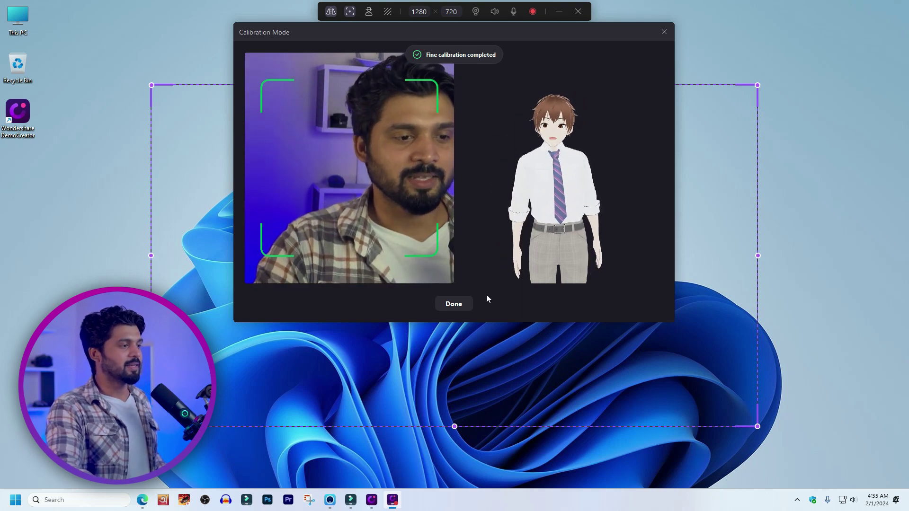
pyautogui.click(466, 304)
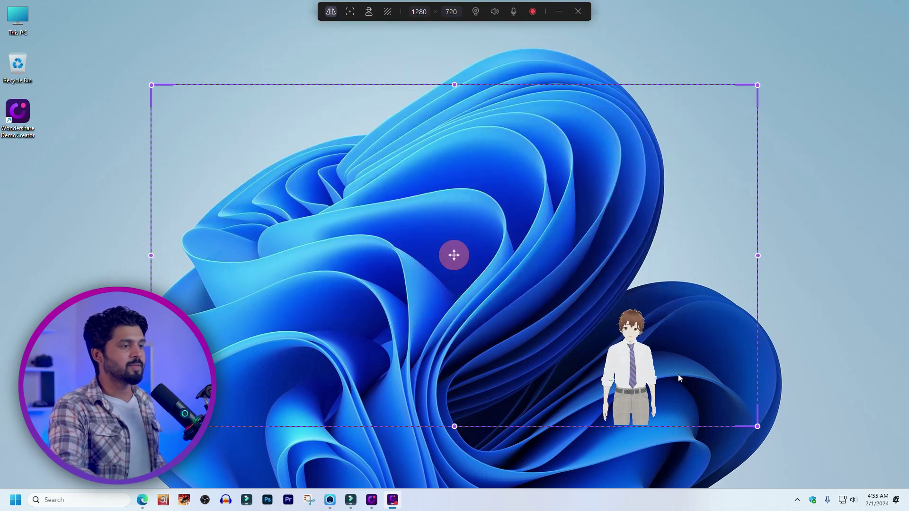
# Shift the avatar slightly sideways and enlarge the recording area to the full 1920 × 1080 screen.
pyautogui.moveTo(642, 356); pyautogui.dragTo(684, 356)
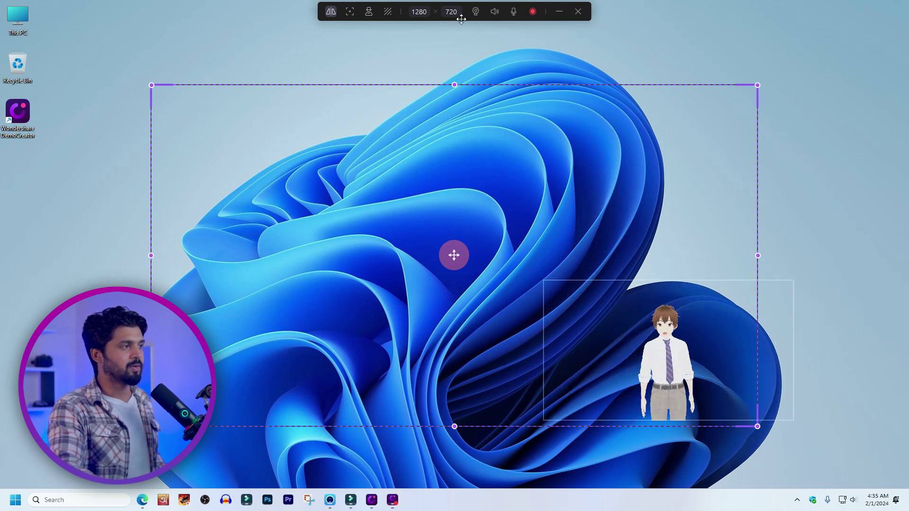
pyautogui.doubleClick(420, 11)
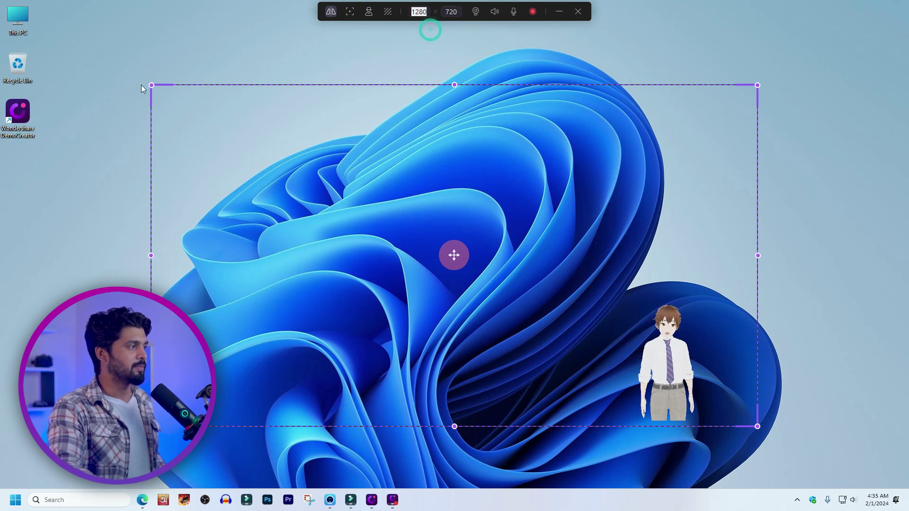
pyautogui.moveTo(151, 85); pyautogui.dragTo(1, 1)
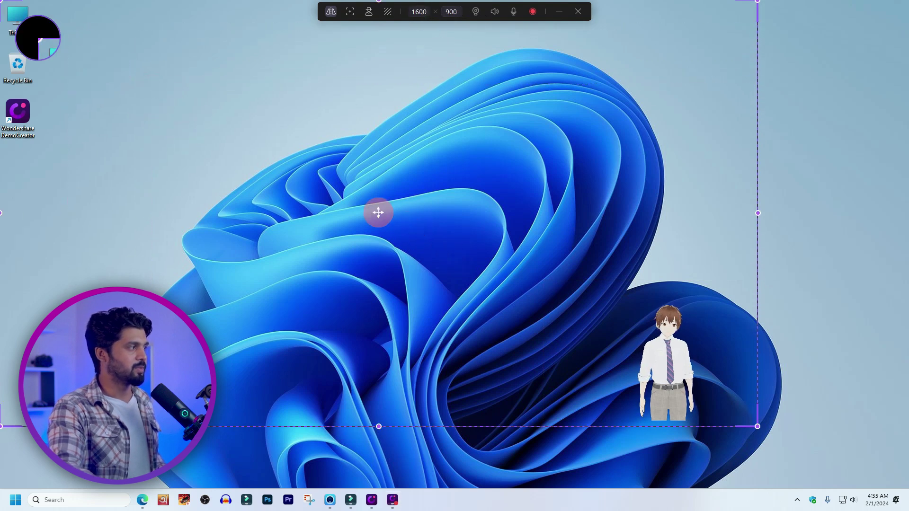
pyautogui.moveTo(758, 426); pyautogui.dragTo(907, 509)
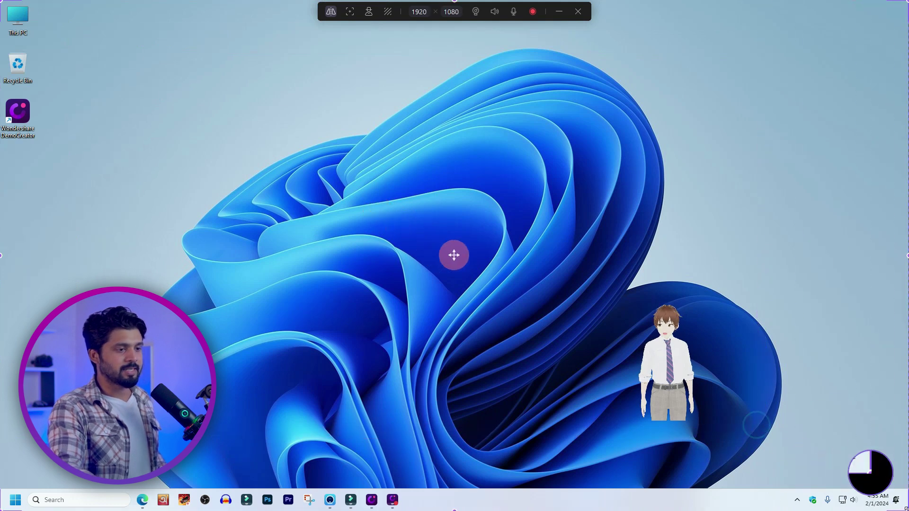
# Move the avatar toward the right side of the recording area and enlarge it to about two thirds of the screen height.
pyautogui.moveTo(668, 366); pyautogui.dragTo(746, 327)
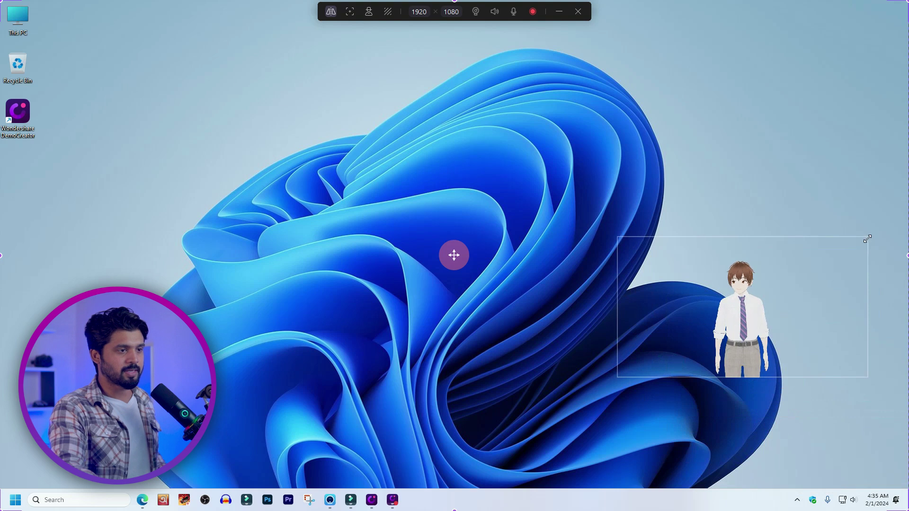
pyautogui.click(867, 237)
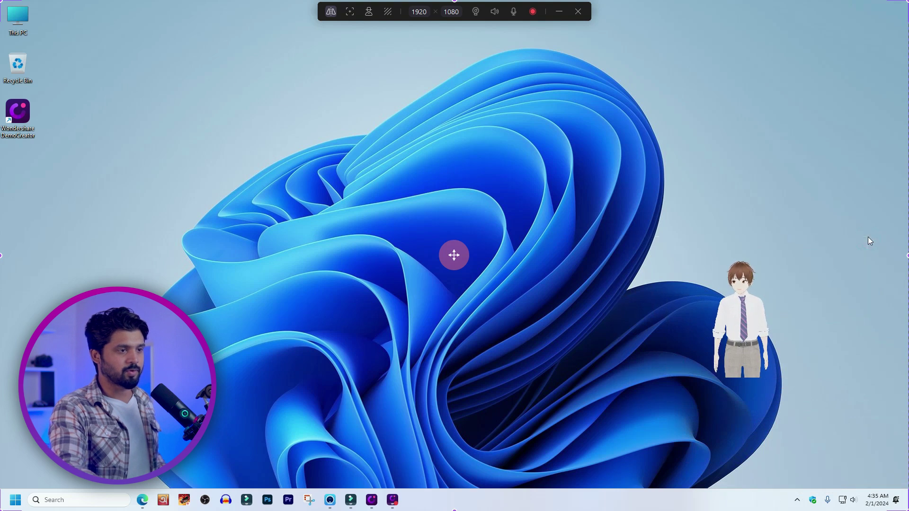
pyautogui.click(716, 305)
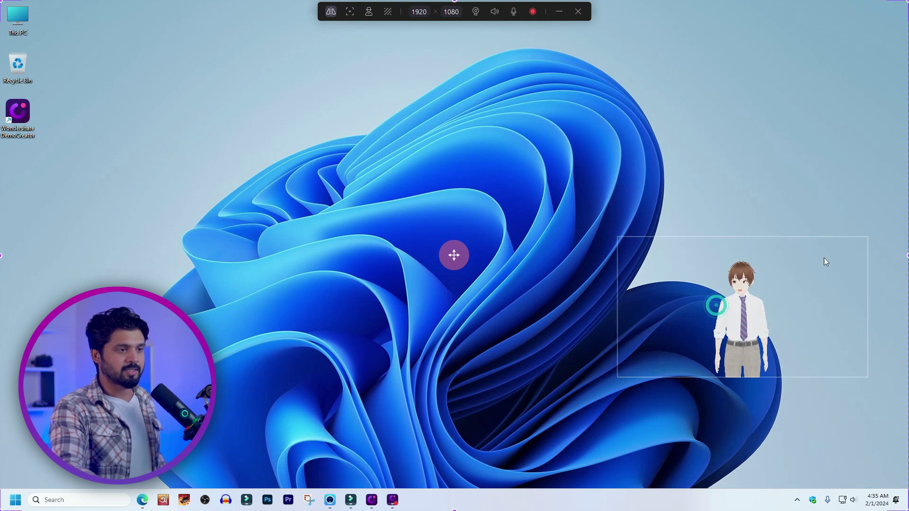
pyautogui.click(744, 314)
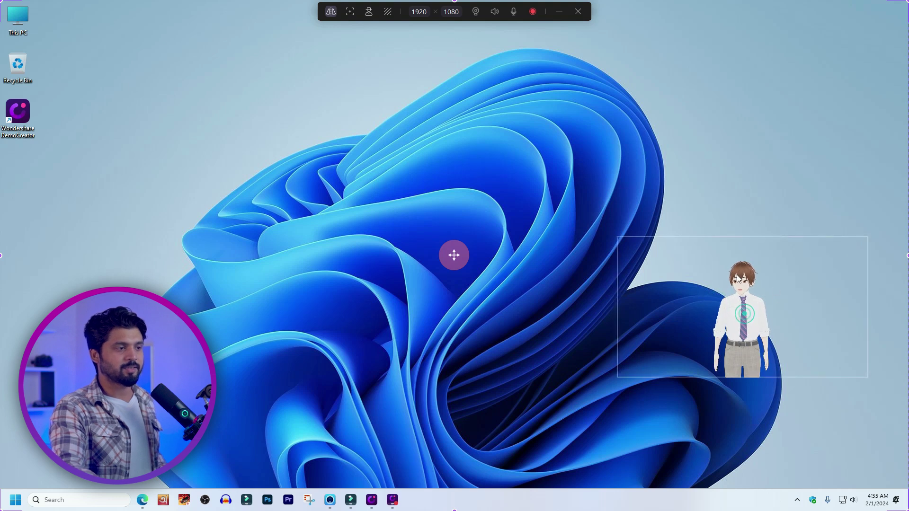
pyautogui.moveTo(618, 237); pyautogui.dragTo(764, 356)
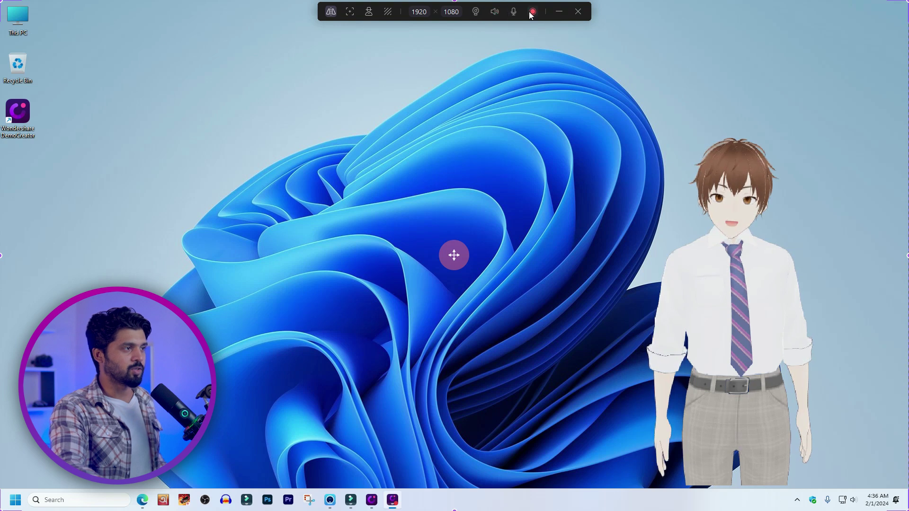
# Try the blue-to-purple Abstract gradient as the avatar recording's background, and restore the no-background option.
pyautogui.click(389, 12)
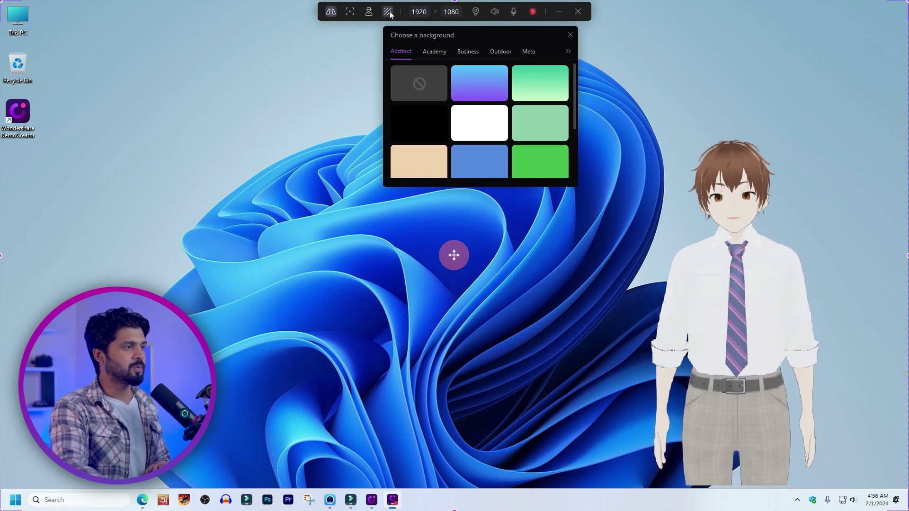
pyautogui.click(476, 83)
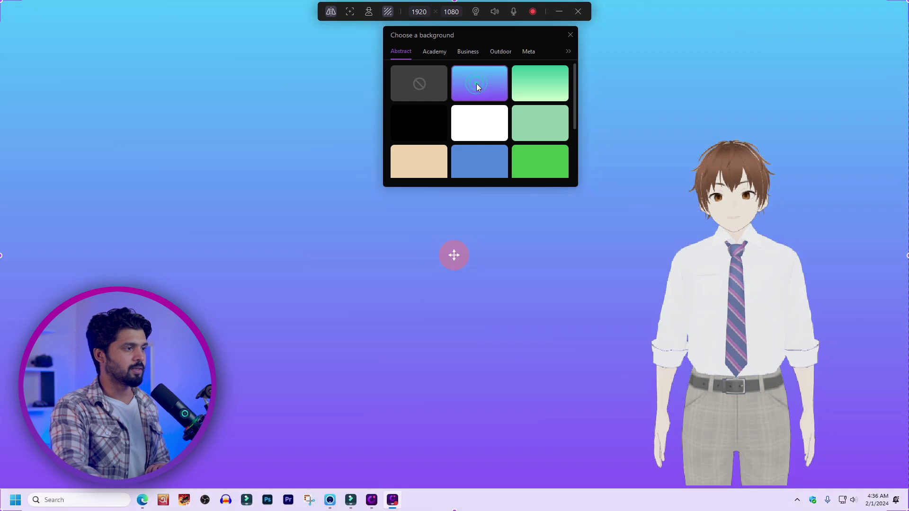
pyautogui.click(419, 83)
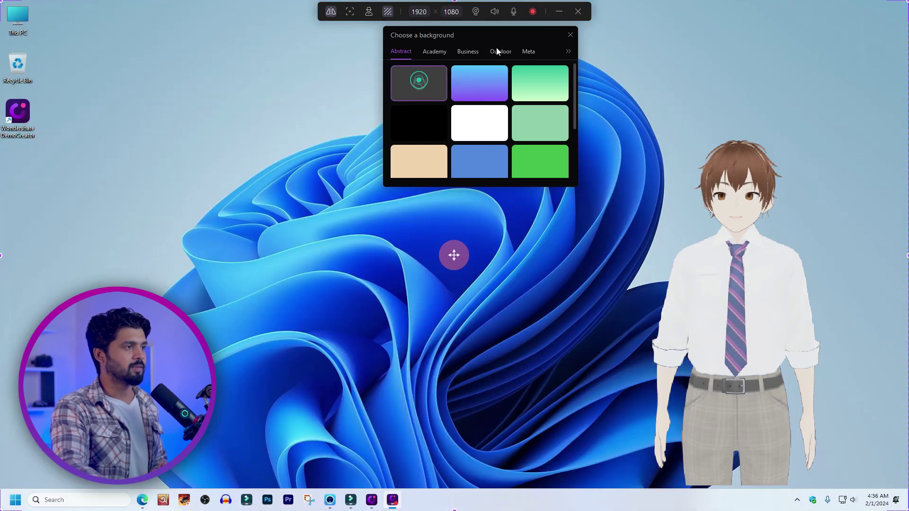
pyautogui.click(571, 34)
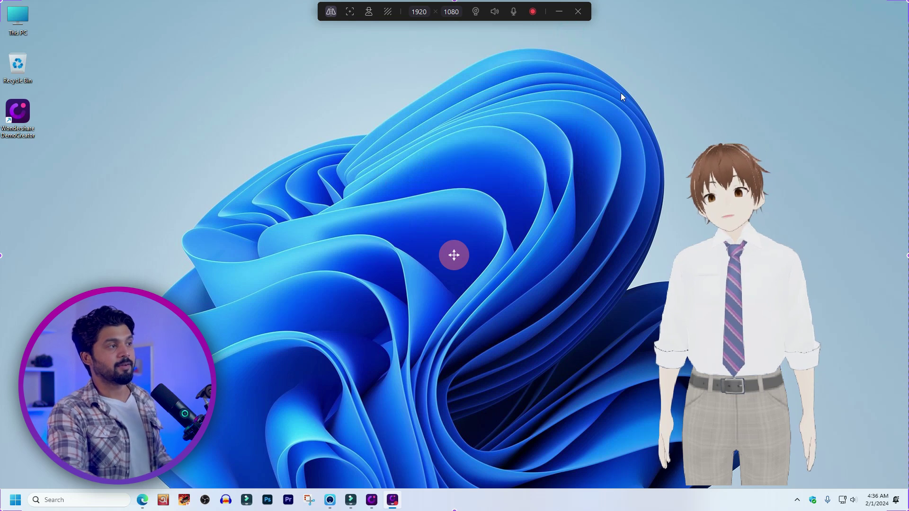
# Start the full-screen virtual avatar recording and cancel it during the countdown.
pyautogui.click(533, 12)
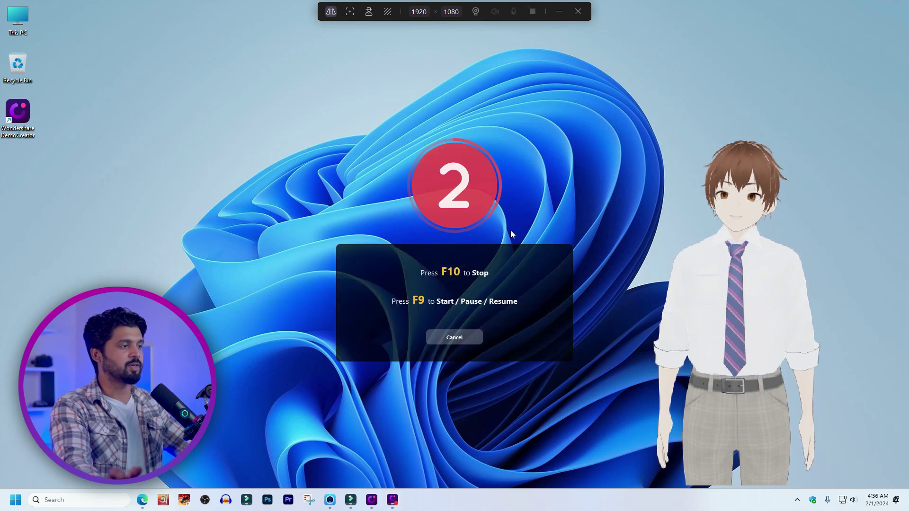
pyautogui.click(453, 337)
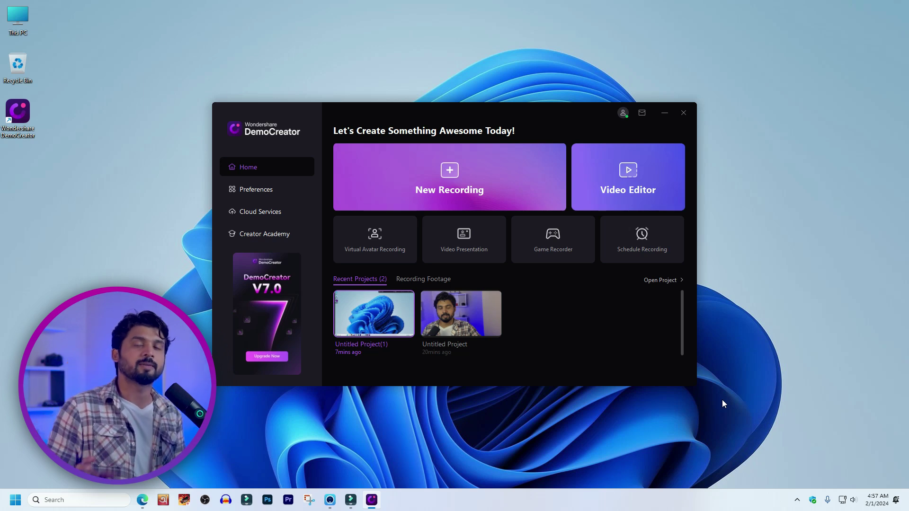
# Enable the record timer in the scheduled recording settings and look through the start time's calendar.
pyautogui.click(647, 250)
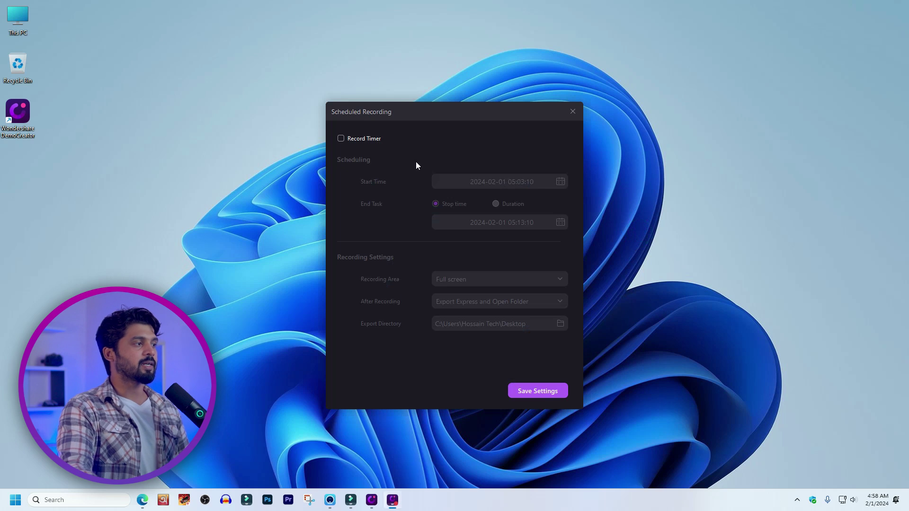
pyautogui.click(343, 139)
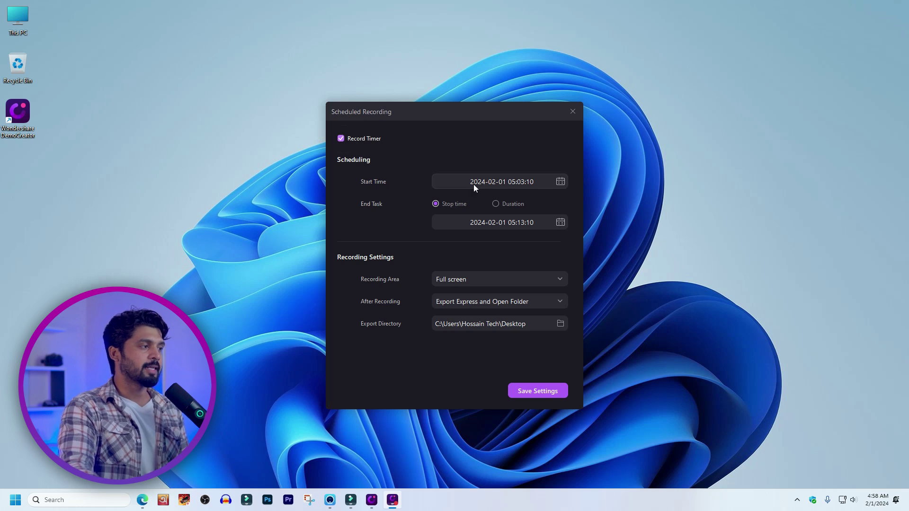
pyautogui.click(560, 183)
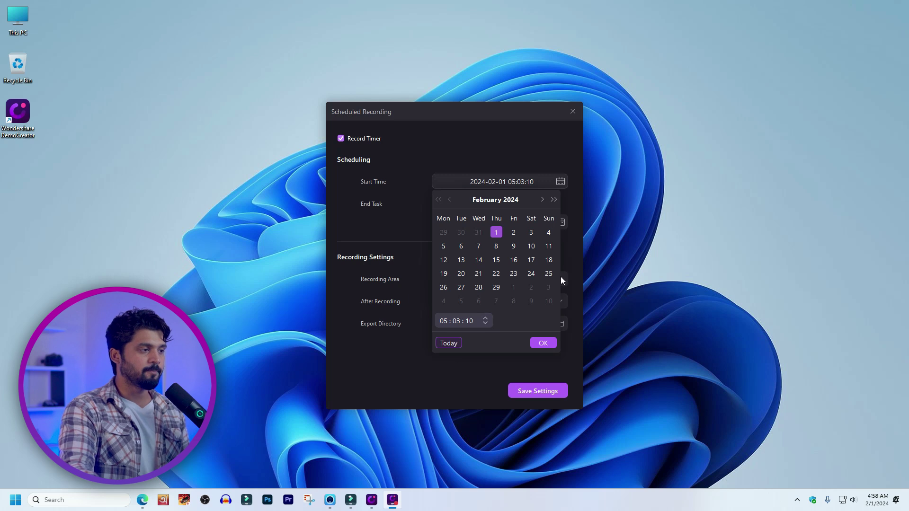
pyautogui.click(566, 163)
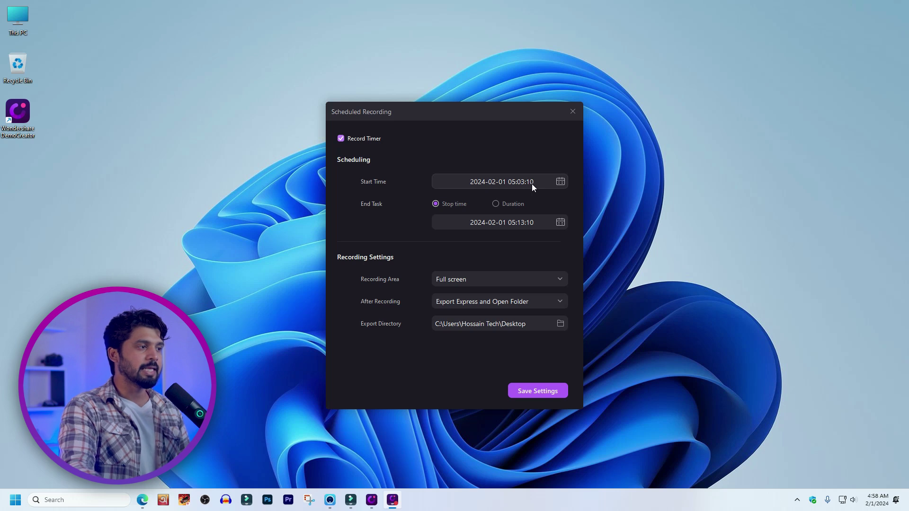
pyautogui.click(559, 180)
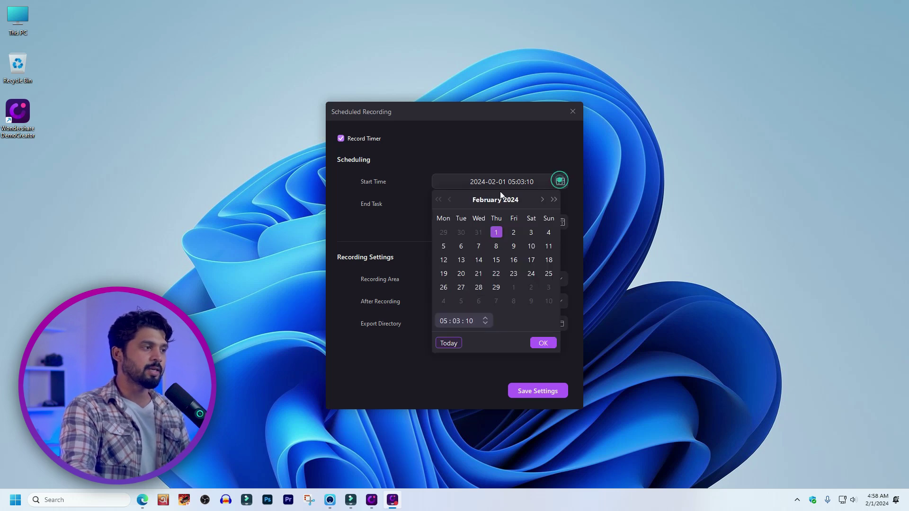
pyautogui.click(507, 160)
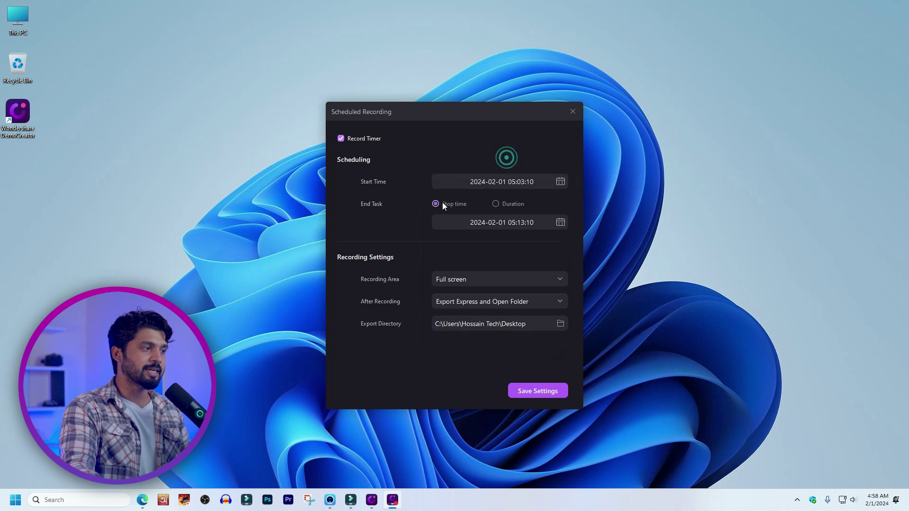
# Set the scheduled recording's end task to Duration and keep the full-screen recording area.
pyautogui.click(497, 203)
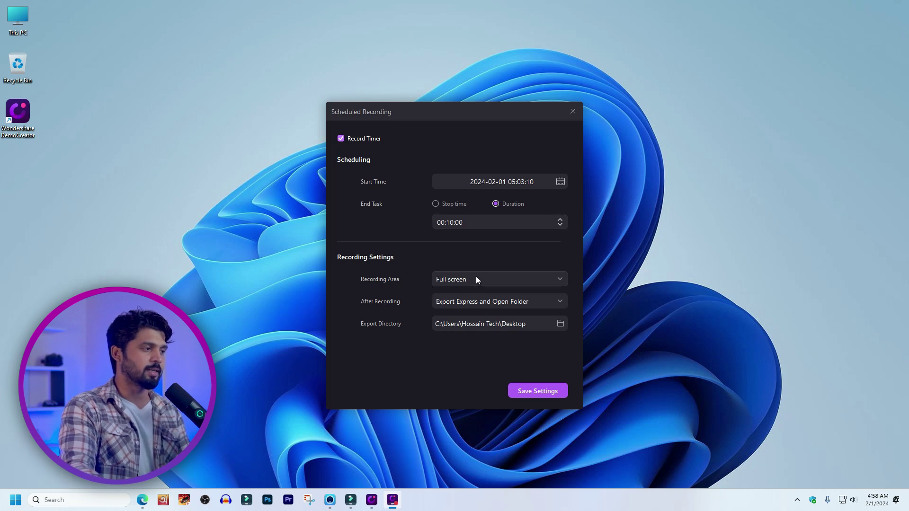
pyautogui.click(485, 285)
pyautogui.click(487, 283)
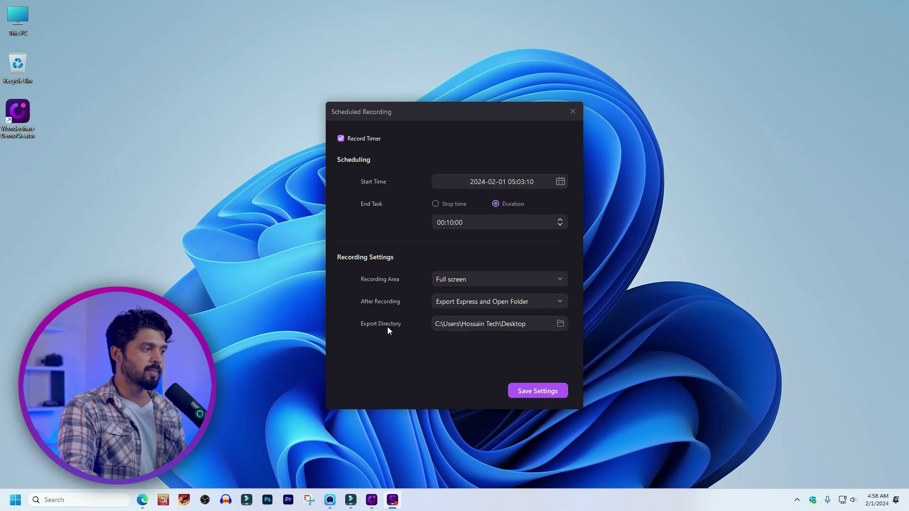
# Choose the Desktop as the scheduled recording's export directory and save the settings.
pyautogui.click(560, 324)
pyautogui.click(386, 198)
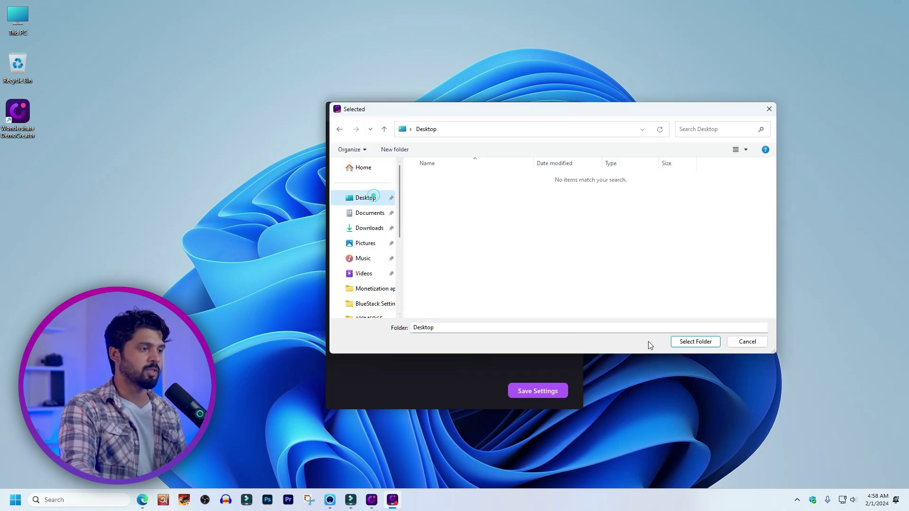
pyautogui.click(677, 342)
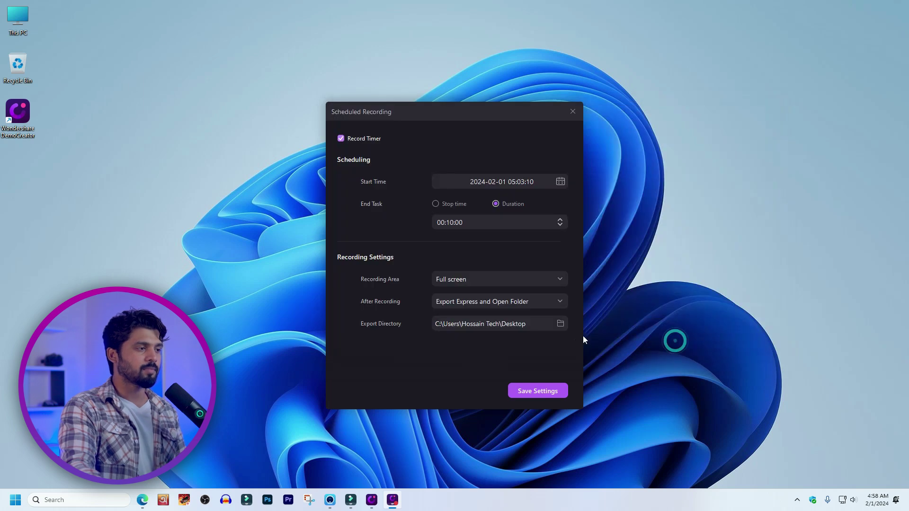
pyautogui.click(544, 391)
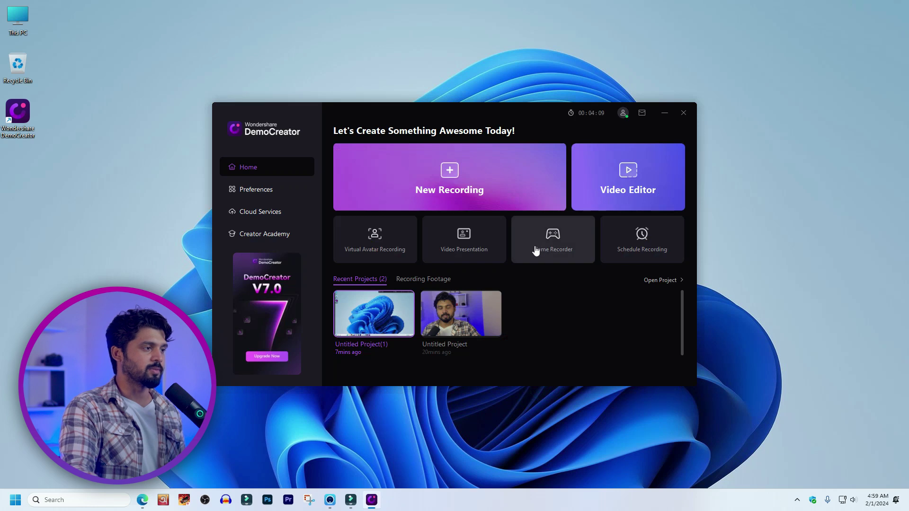
# Disable the record timer in the scheduled recording settings and save the change.
pyautogui.click(622, 253)
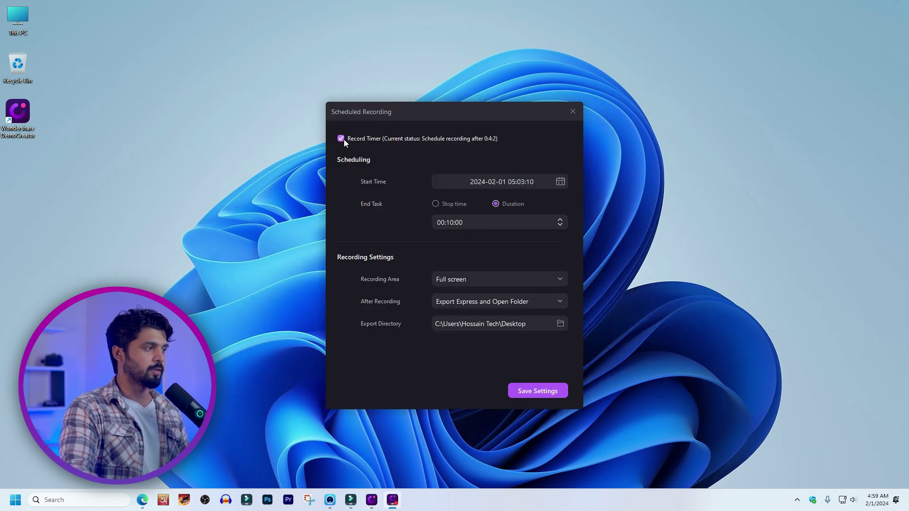
pyautogui.click(341, 139)
pyautogui.click(540, 391)
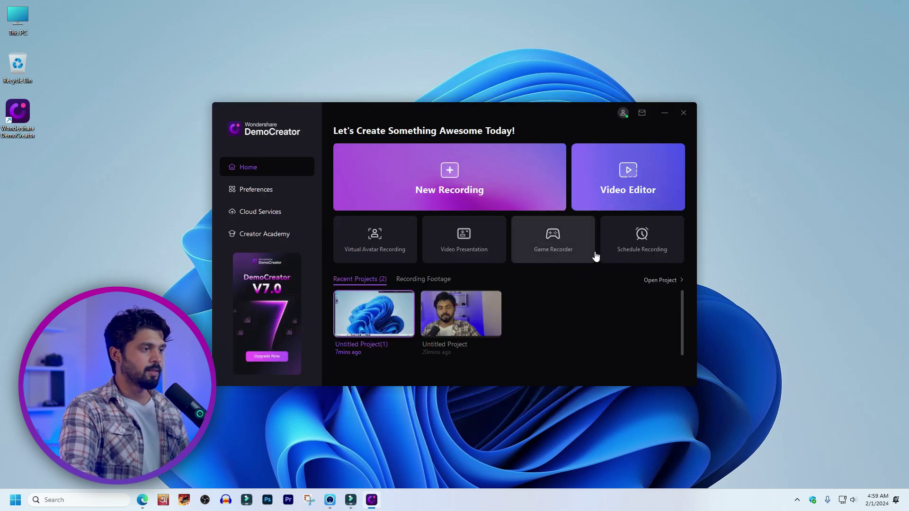
# Open the game recorder, launch BlueStacks App Player, and dismiss the target window selection.
pyautogui.click(558, 247)
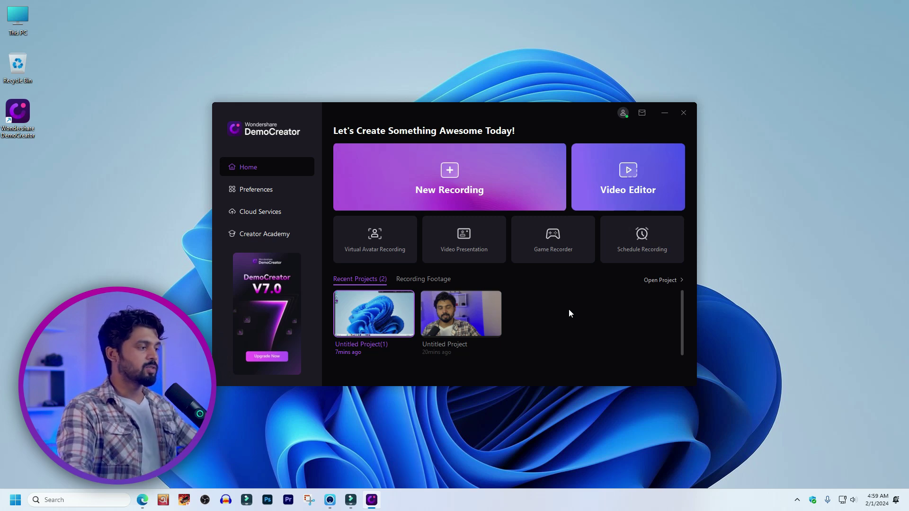
pyautogui.click(558, 243)
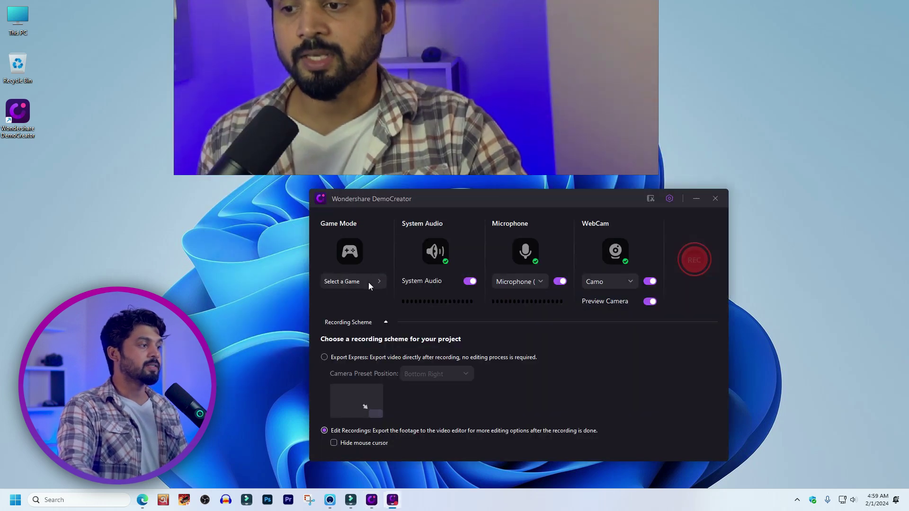
pyautogui.click(369, 282)
pyautogui.click(184, 500)
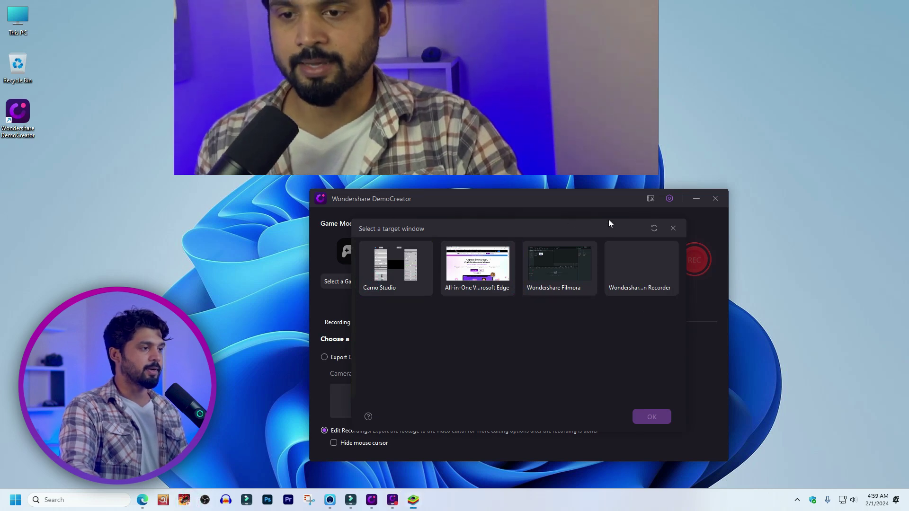
pyautogui.click(673, 229)
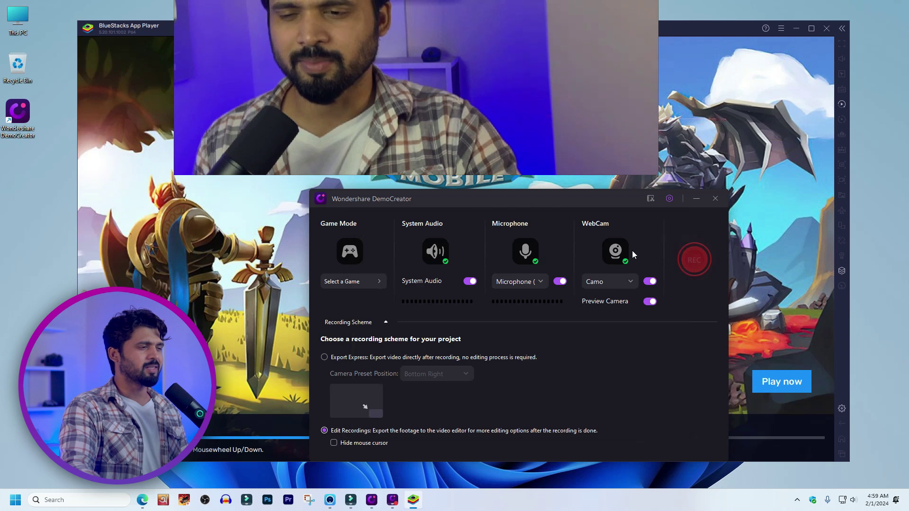
# Turn off the webcam and choose the BlueStacks App Player window as the game to record.
pyautogui.click(616, 250)
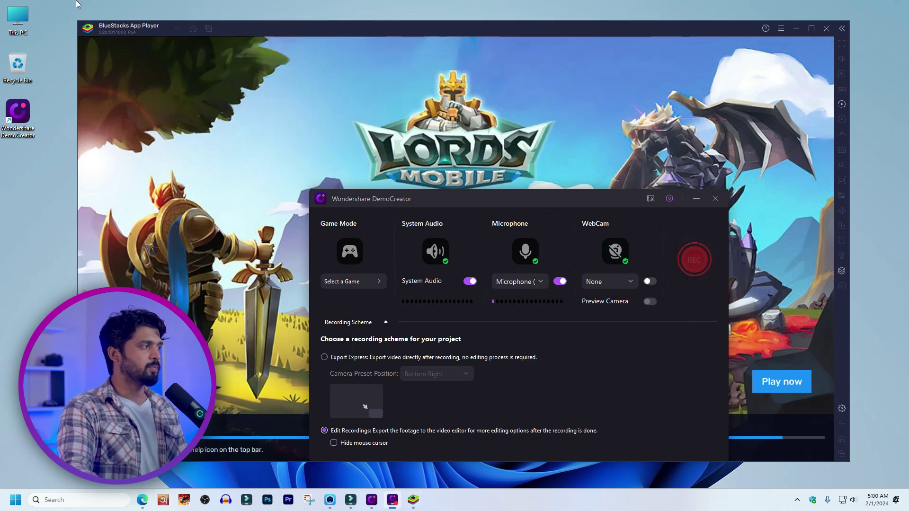
pyautogui.click(361, 281)
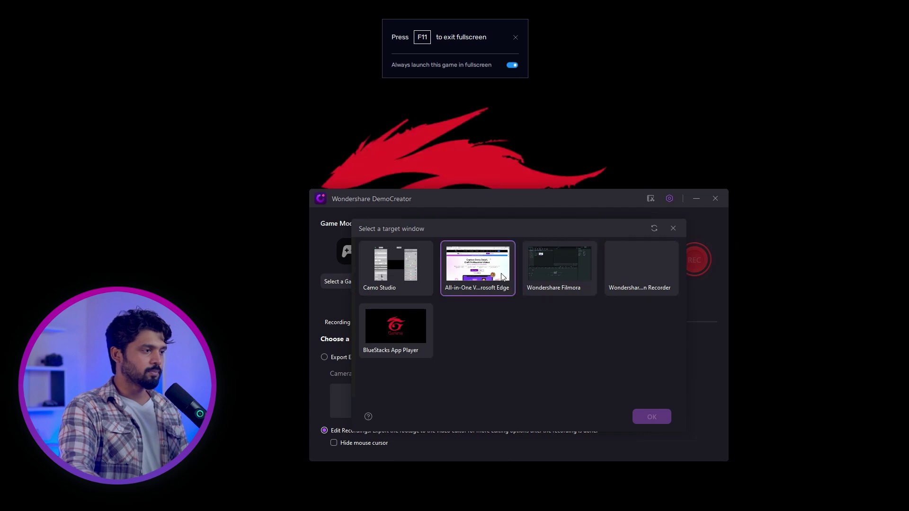
pyautogui.click(397, 334)
pyautogui.click(647, 414)
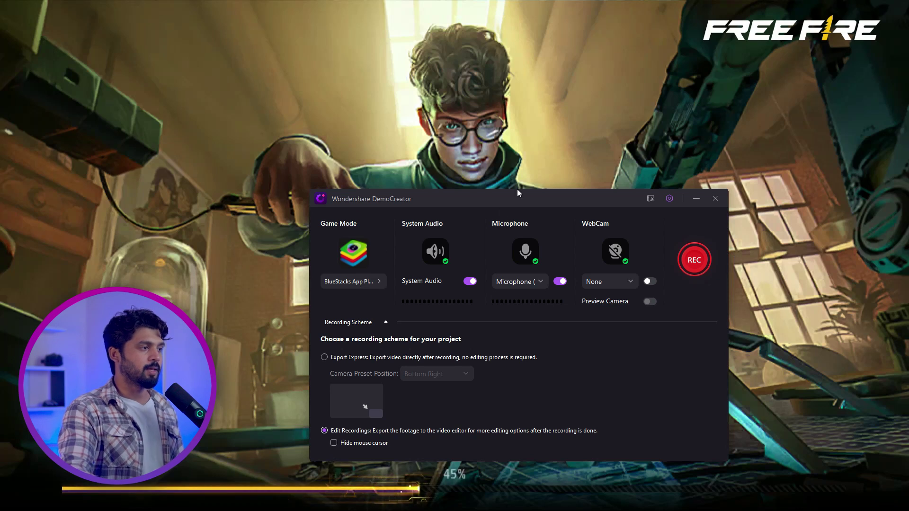
# Record a few seconds of the Free Fire lobby, exit the game's fullscreen mode, and stop the recording.
pyautogui.moveTo(513, 203); pyautogui.dragTo(645, 95)
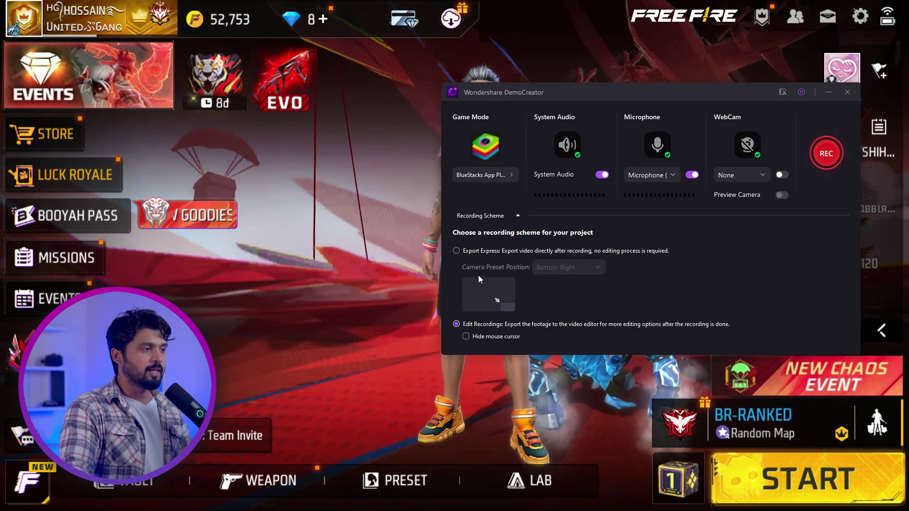
pyautogui.click(834, 158)
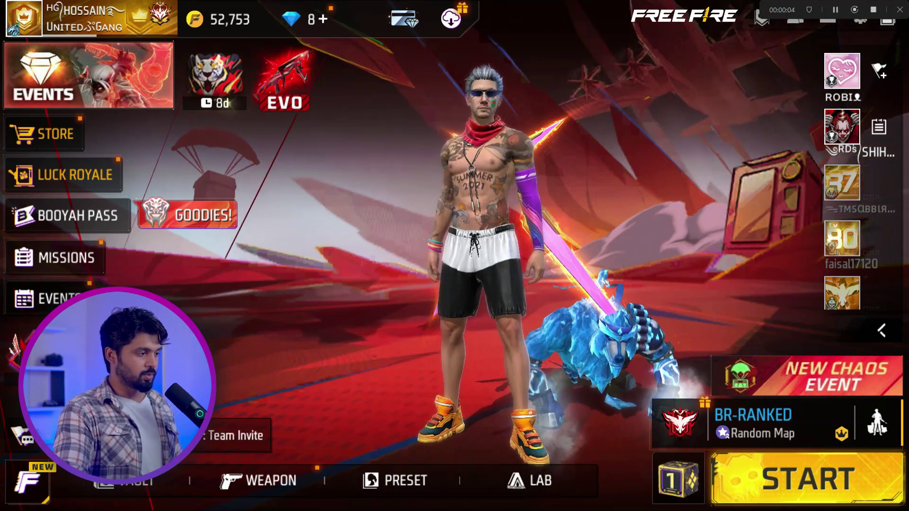
pyautogui.press('F11')
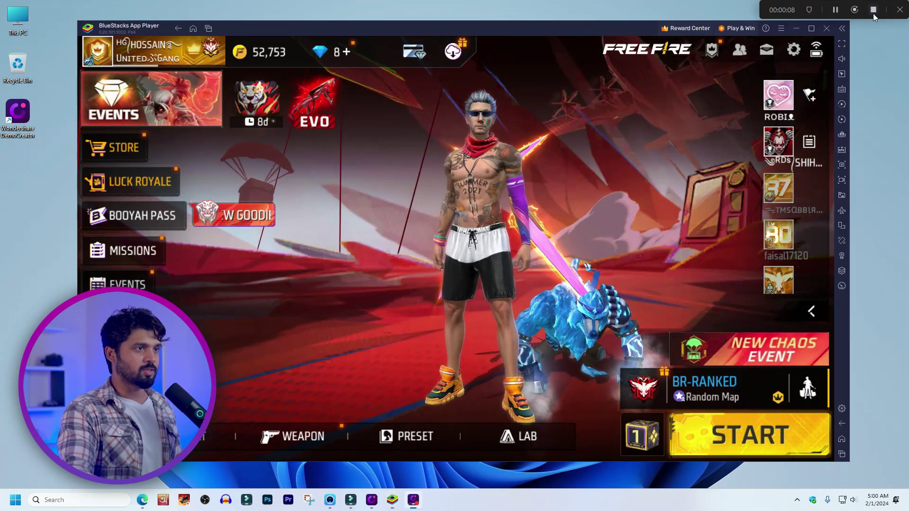
pyautogui.click(873, 12)
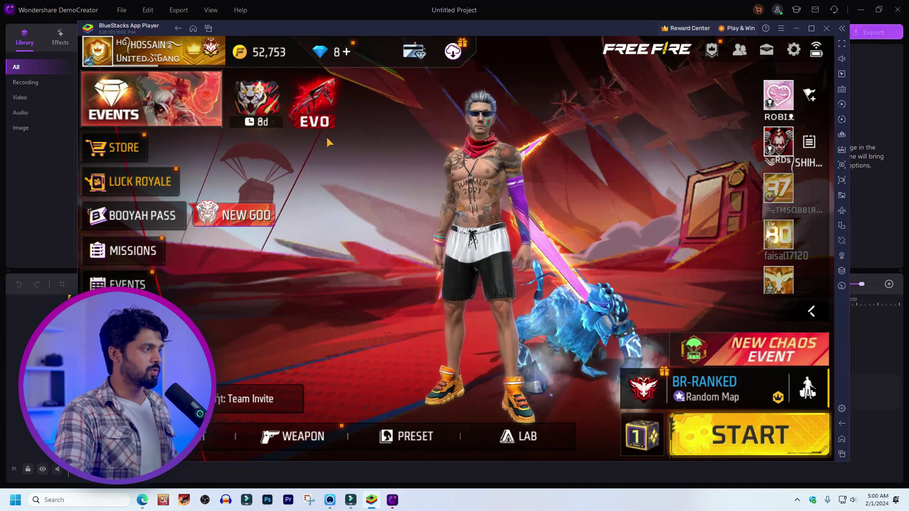
# Move the BlueStacks App Player window off the video editor and close it.
pyautogui.moveTo(472, 29); pyautogui.dragTo(552, 153)
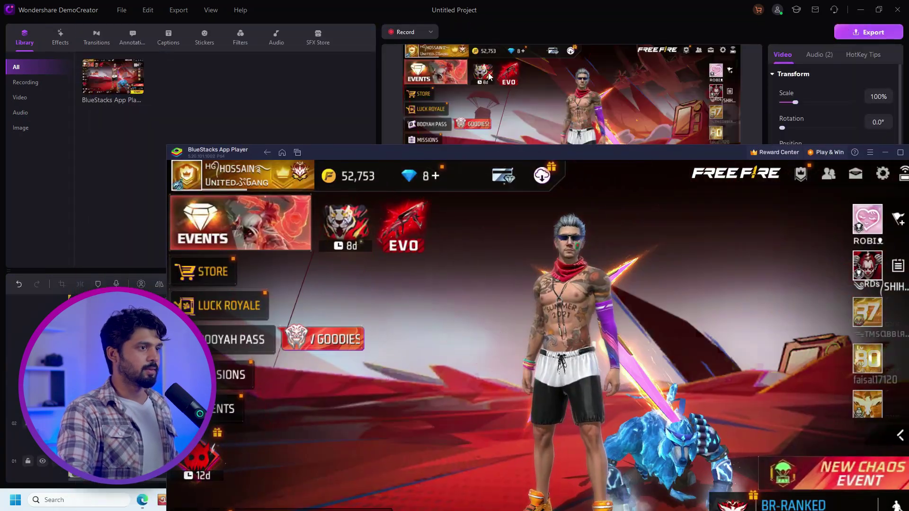
pyautogui.moveTo(718, 152); pyautogui.dragTo(674, 149)
pyautogui.click(842, 150)
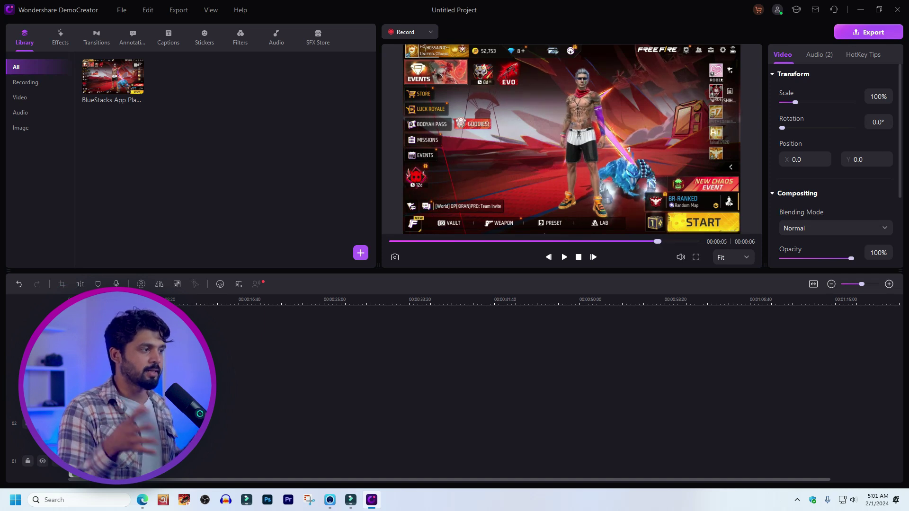
# Minimize the video editor, bring it back, and close it.
pyautogui.click(866, 11)
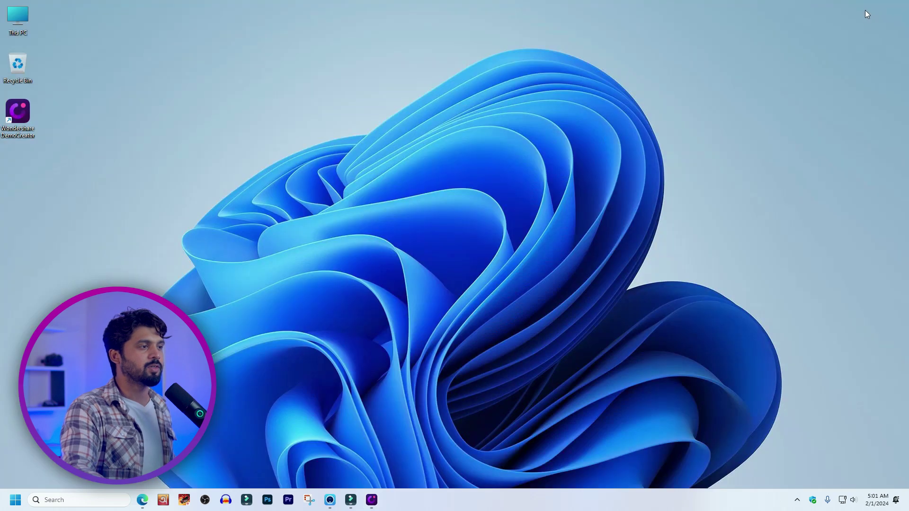
pyautogui.click(373, 500)
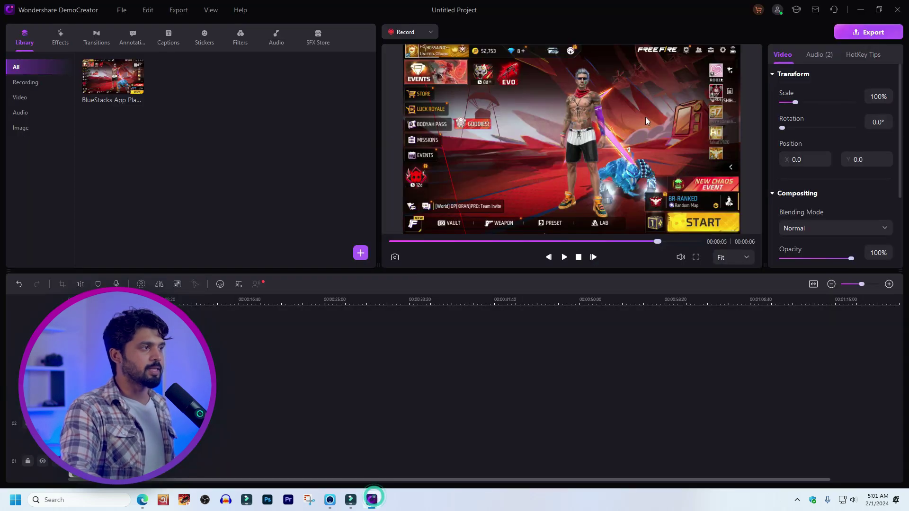
pyautogui.click(897, 10)
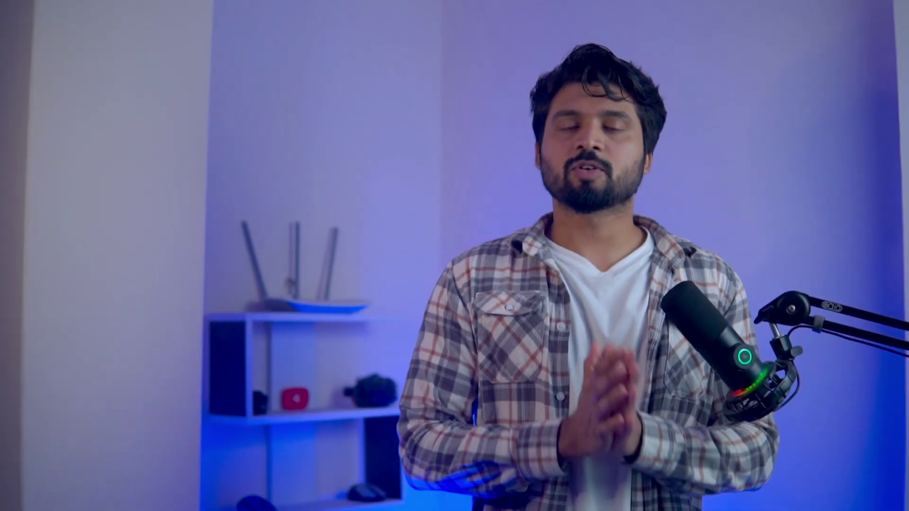